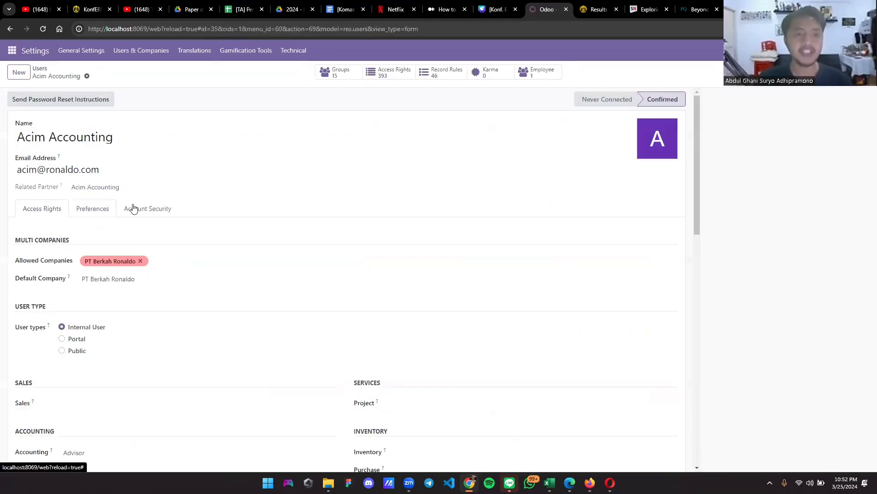
Step: Review the accounting user's access rights and return to the users list
scroll(137, 288, "down", 2)
scroll(139, 291, "down", 2)
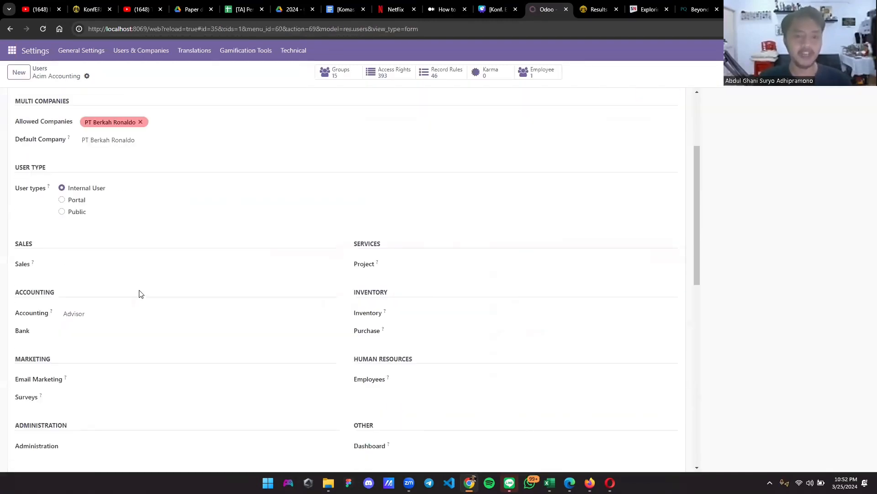
scroll(159, 330, "down", 1)
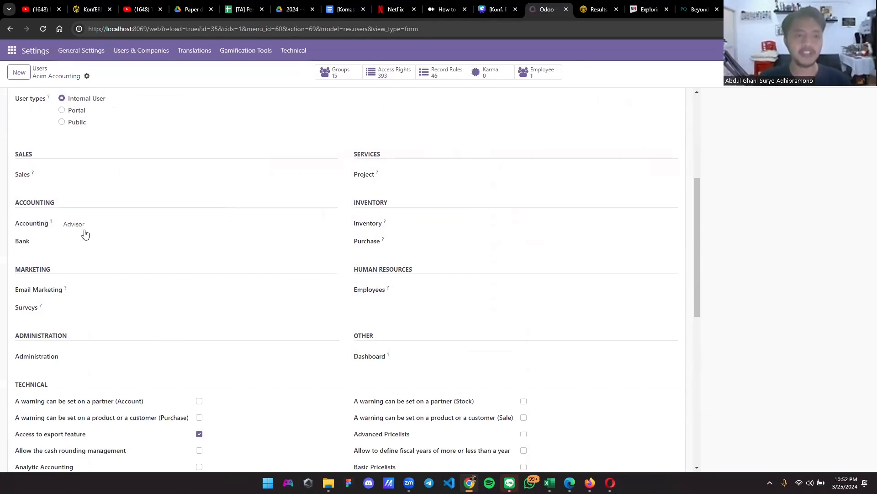
key("alt+Left")
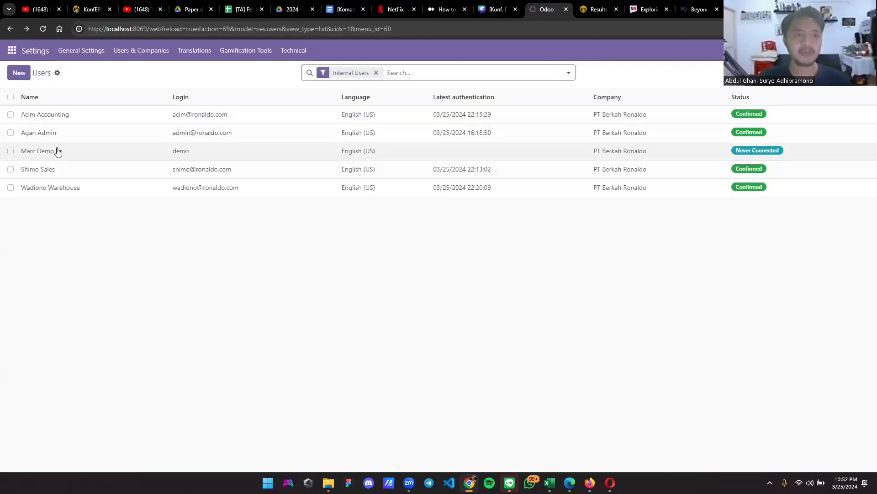
Step: Review the sales user's access rights and return to the users list
left_click(59, 170)
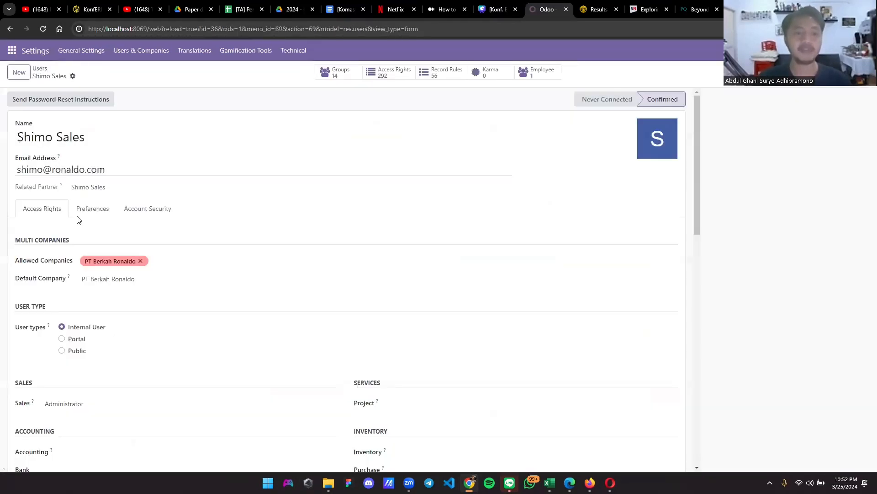
scroll(204, 288, "down", 2)
scroll(204, 289, "down", 2)
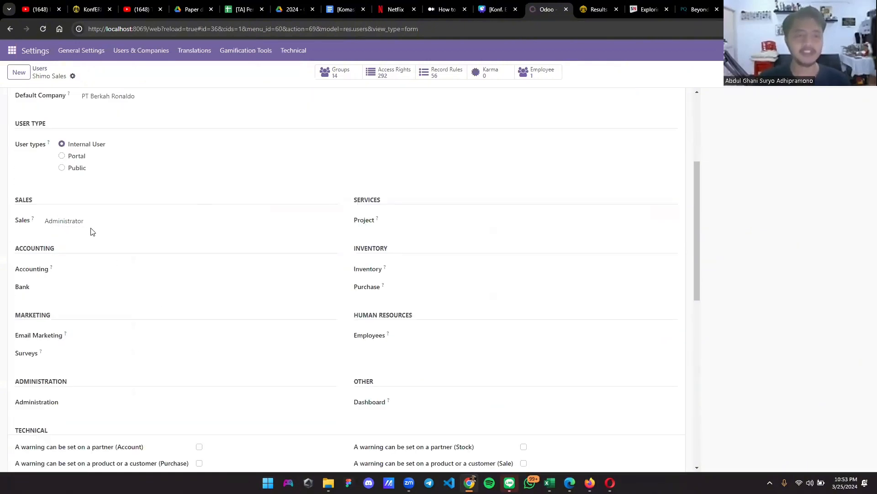
key("alt+Left")
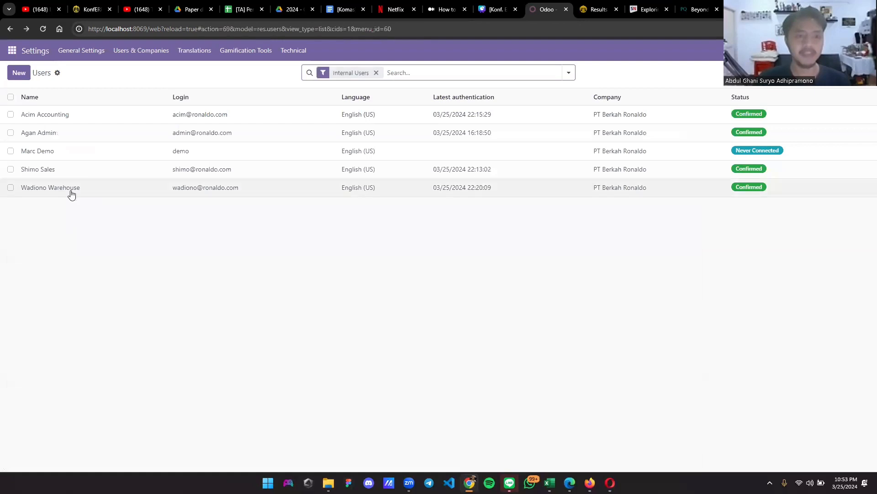
Step: Open the warehouse user and review the assigned Sales and Inventory access rights
left_click(71, 188)
scroll(205, 283, "down", 2)
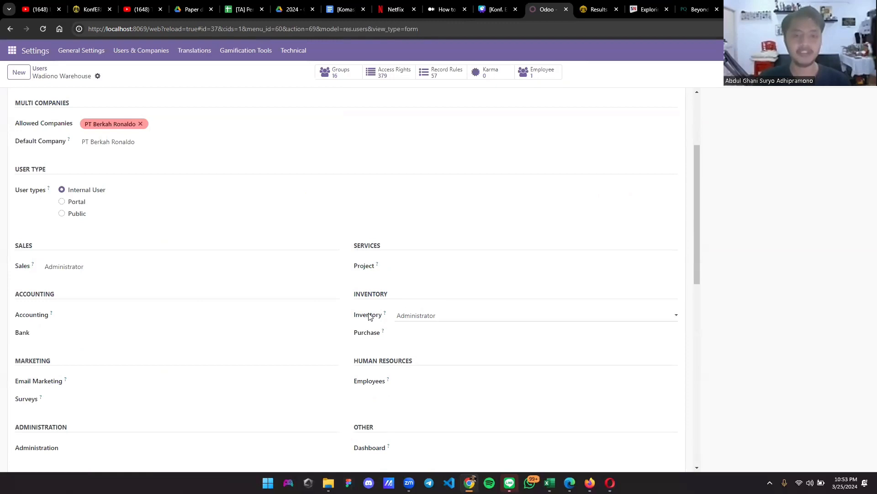
scroll(284, 270, "up", 3)
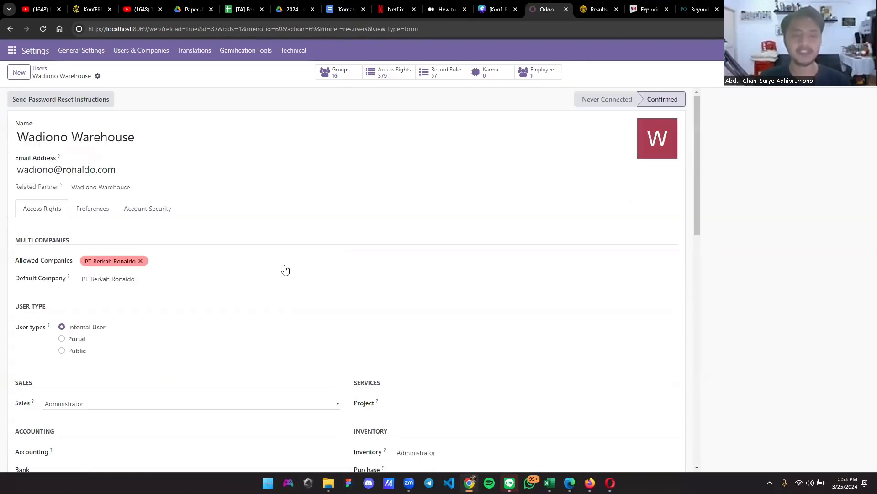
Step: View the list of companies and the overview of available apps
left_click(140, 51)
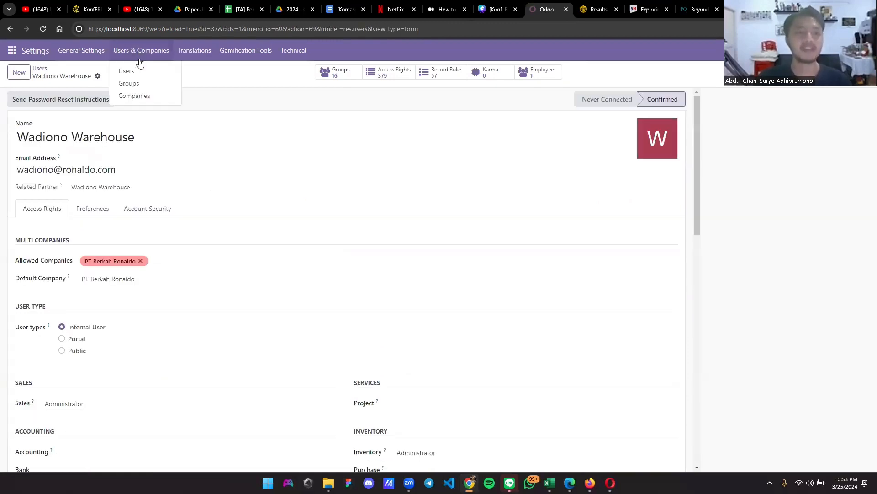
left_click(142, 98)
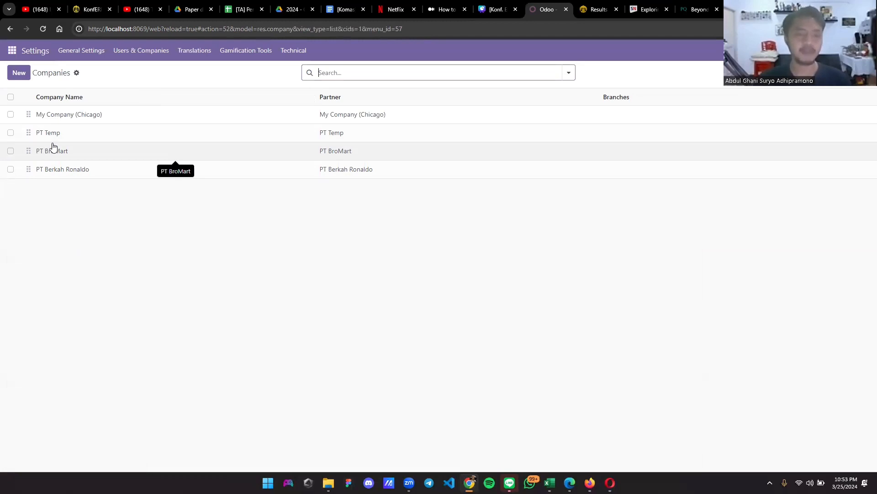
left_click(18, 53)
left_click(24, 234)
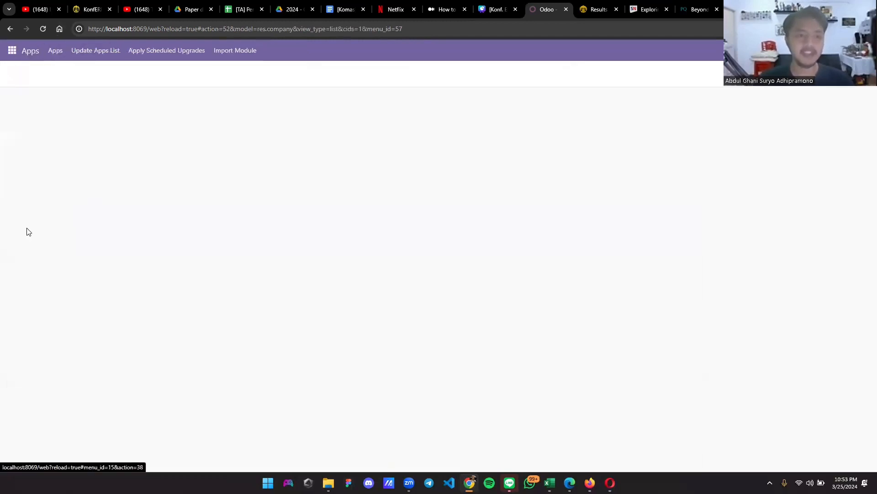
Step: Open the list of product categories in the Inventory app
left_click(12, 50)
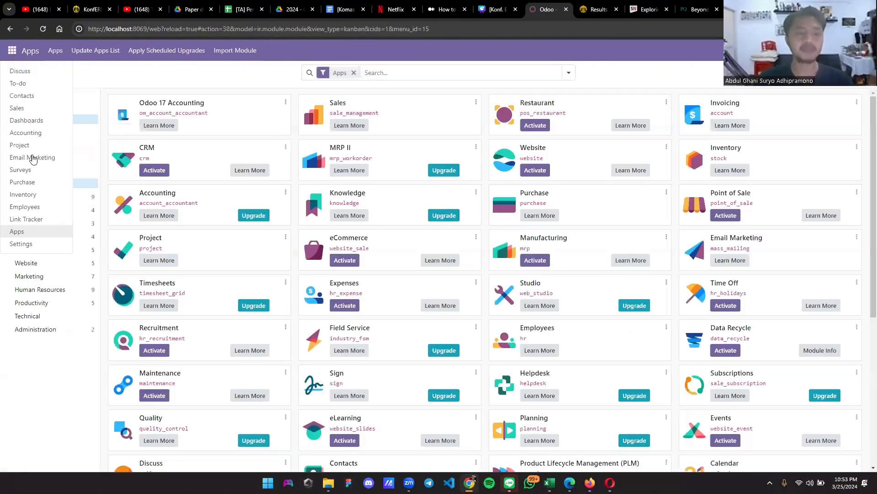
left_click(37, 195)
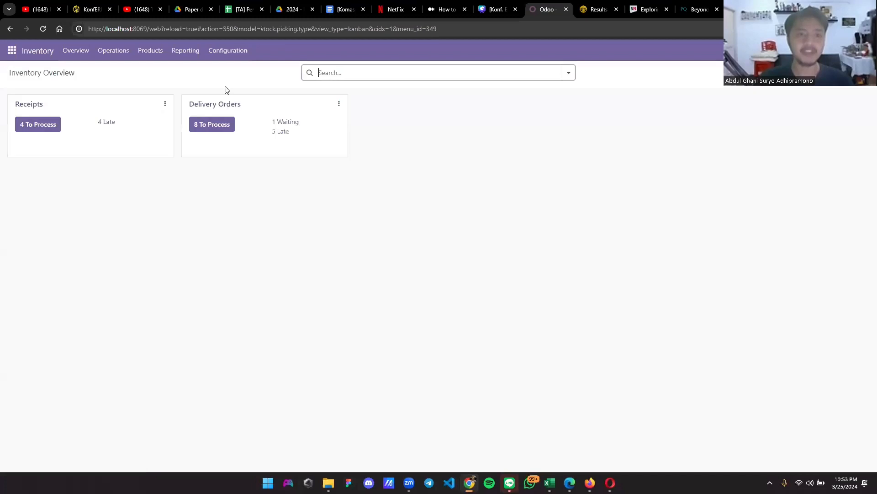
left_click(228, 51)
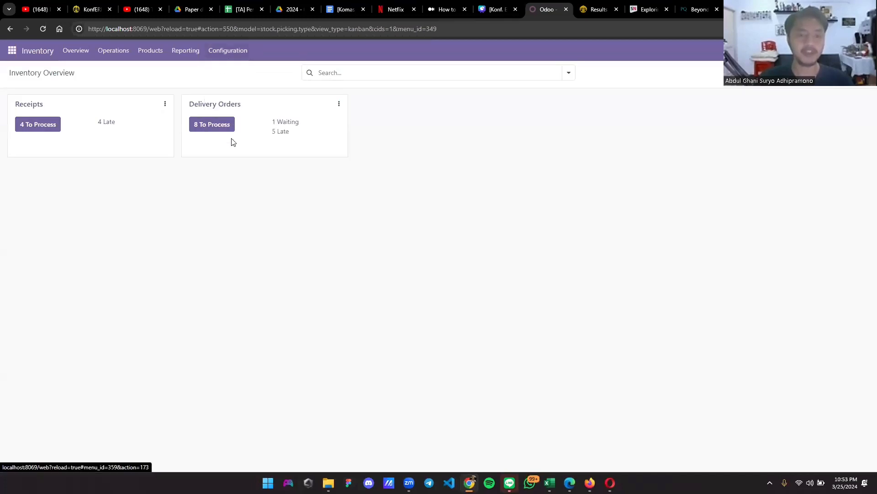
left_click(232, 138)
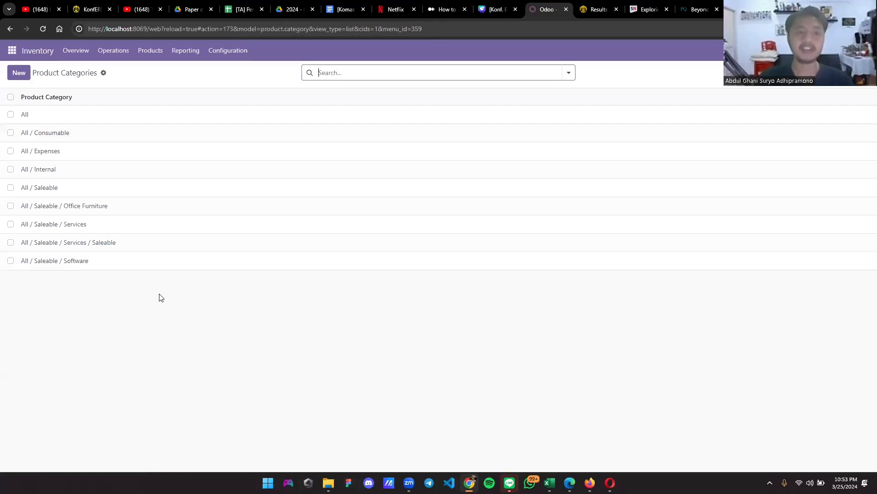
Step: Inspect the All / Consumable category and the options for its inventory valuation, leaving the setting as it is
left_click(58, 132)
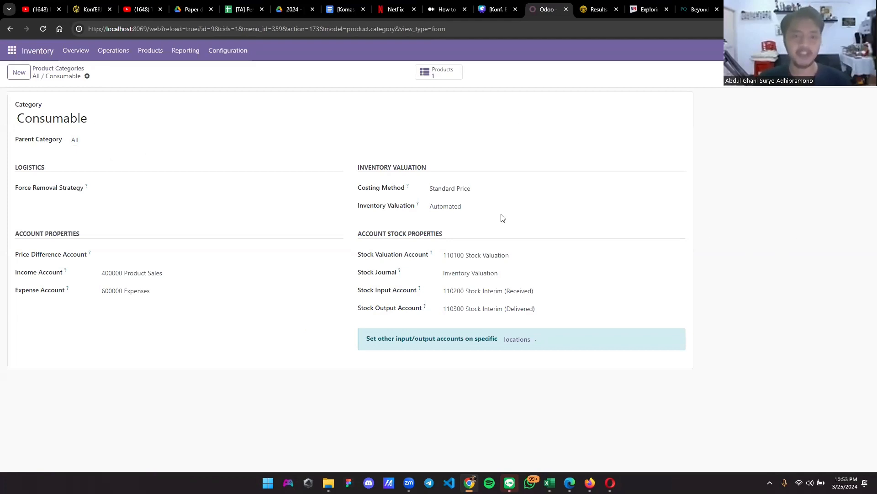
left_click_drag(359, 204, 460, 210)
left_click(462, 209)
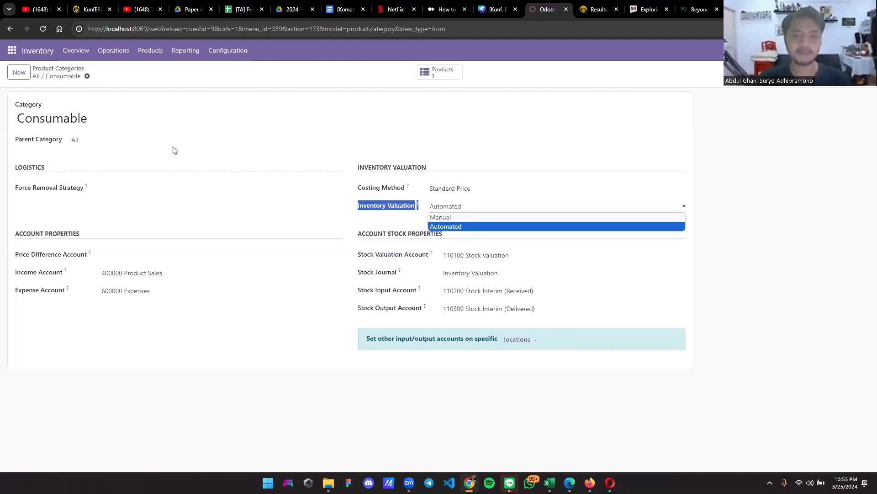
left_click(140, 67)
Step: Open the Parcel product and check which product category it is assigned to, keeping its current category
left_click(156, 54)
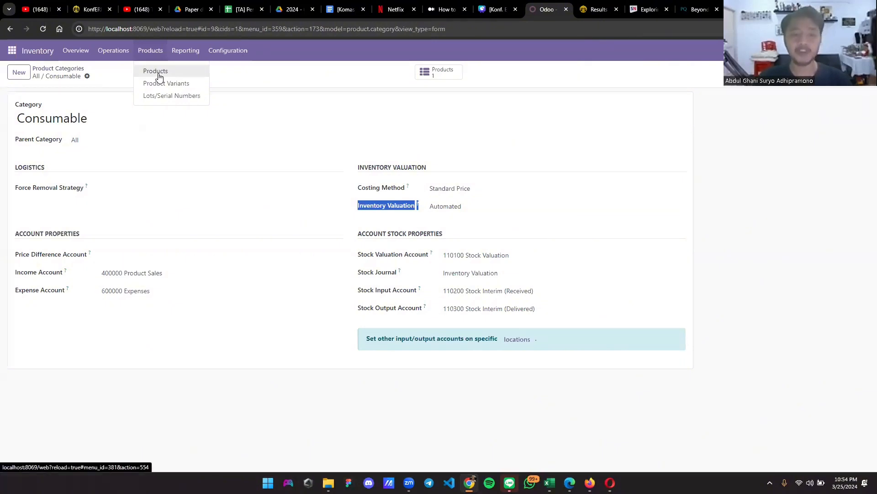
left_click(159, 77)
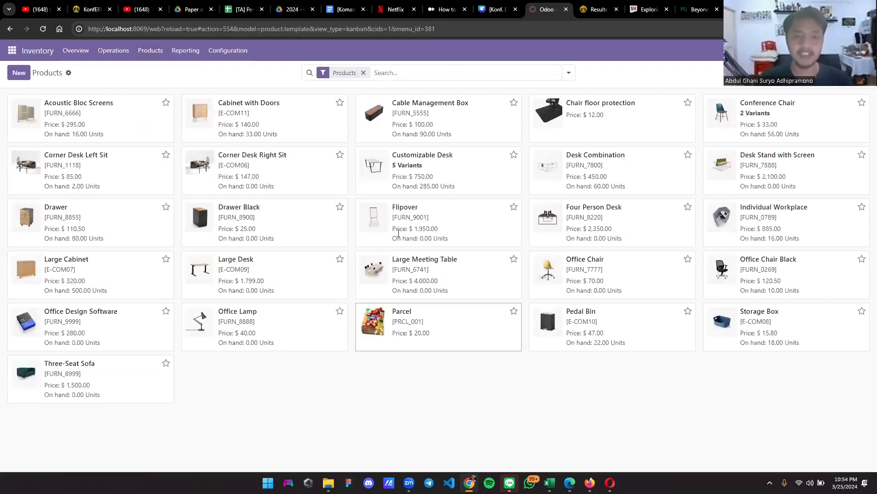
left_click(464, 326)
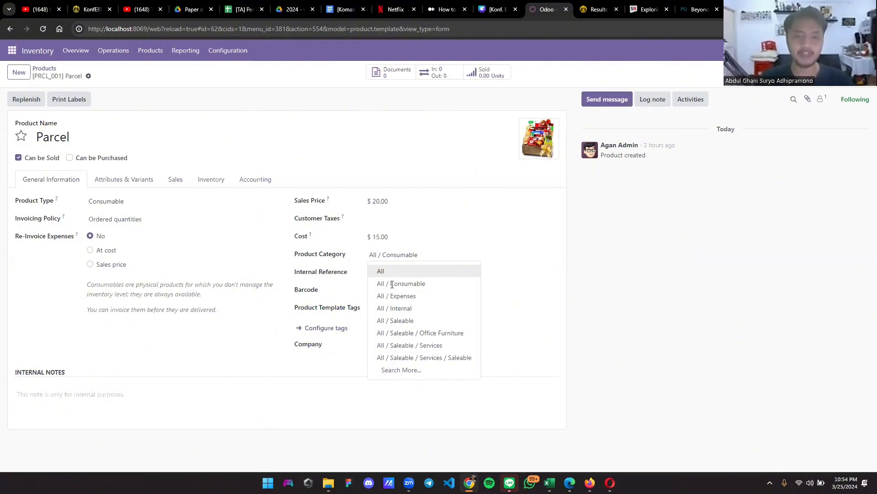
left_click(230, 402)
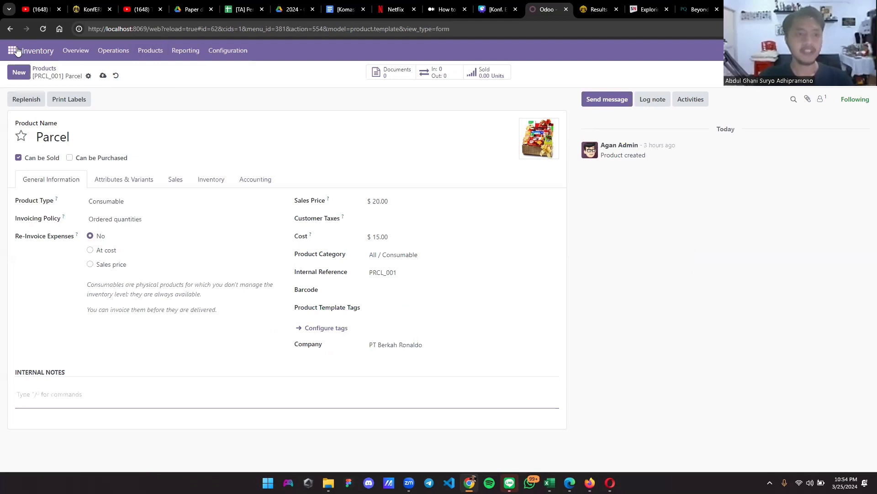
Step: Return to the Apps overview and switch to the sales user's Odoo session in Microsoft Edge
key("alt+h")
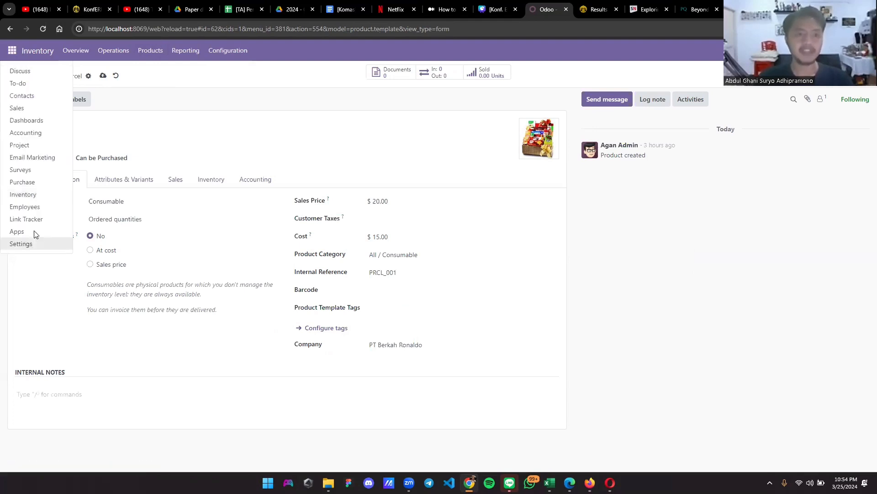
left_click(17, 232)
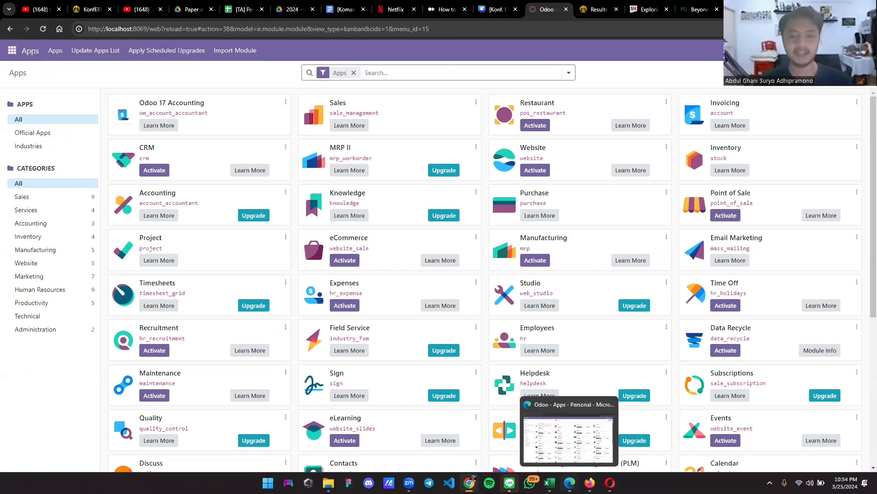
left_click(569, 437)
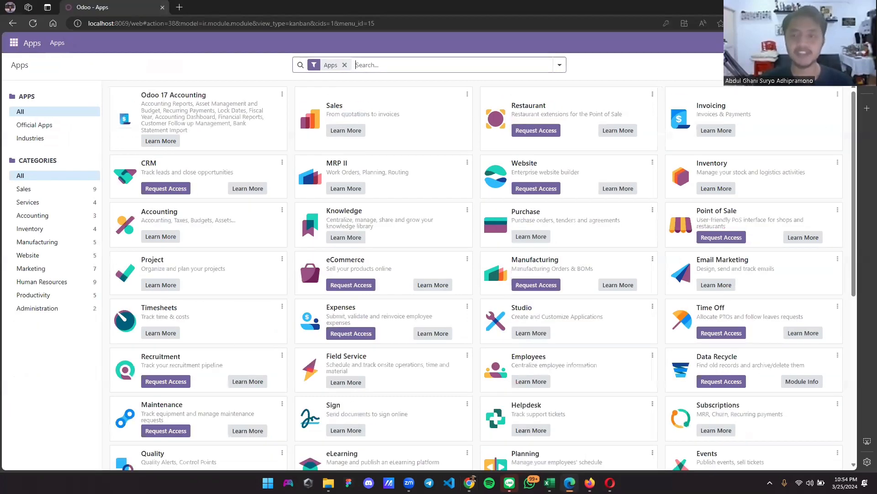
left_click(845, 43)
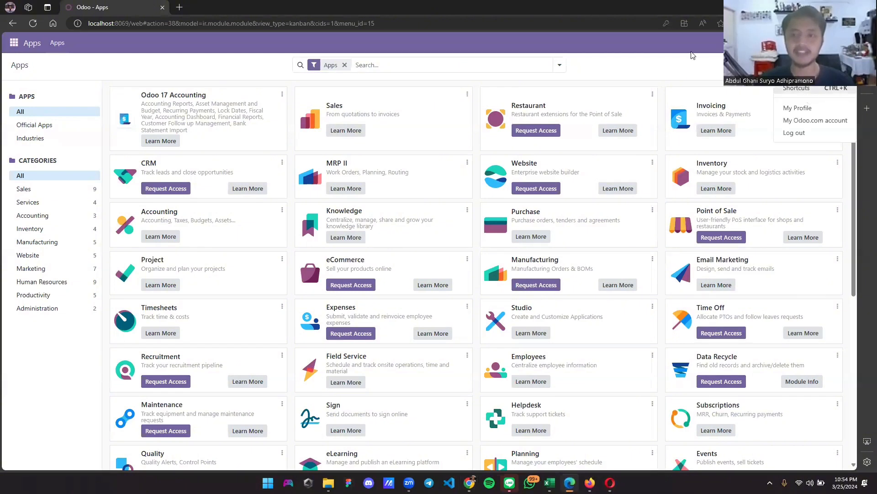
left_click(658, 52)
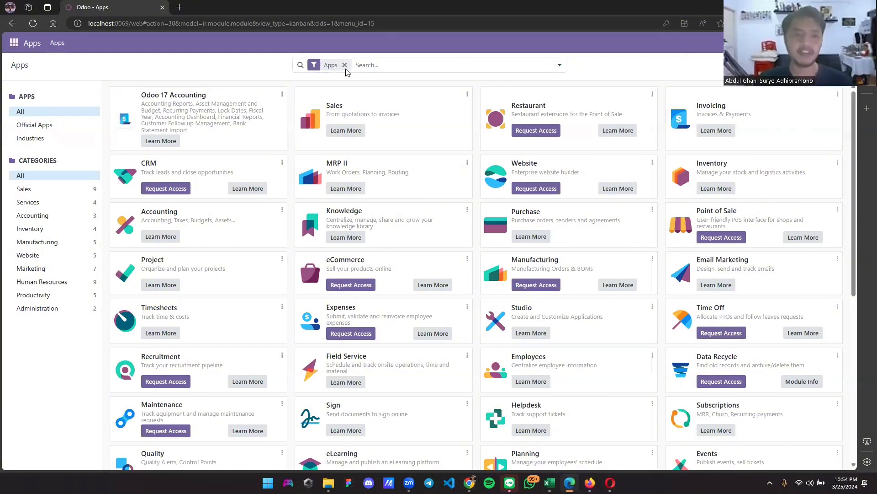
Step: Start a new quotation in the Sales app
left_click(14, 43)
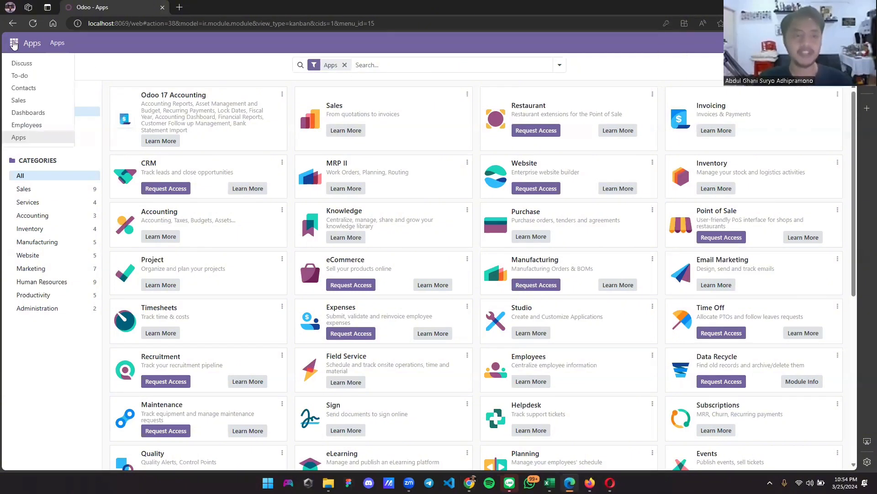
left_click(35, 104)
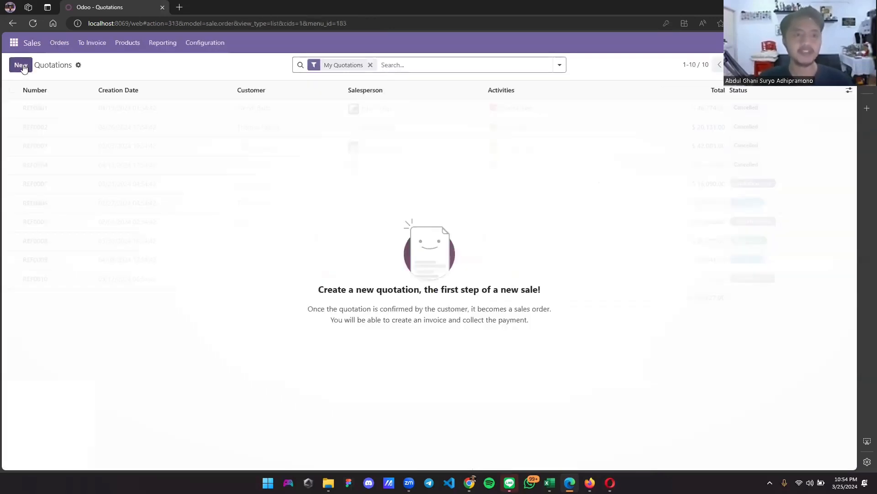
left_click(21, 65)
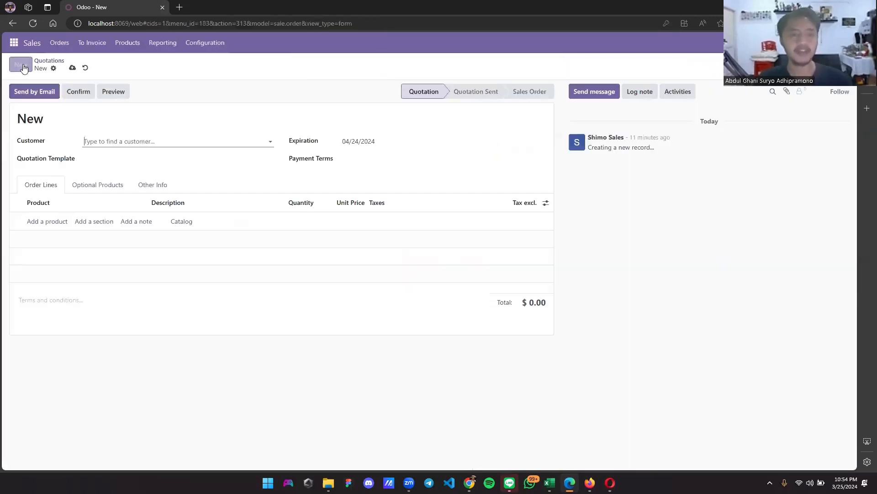
Step: Set PT BroMart as the customer of the new quotation
left_click(138, 136)
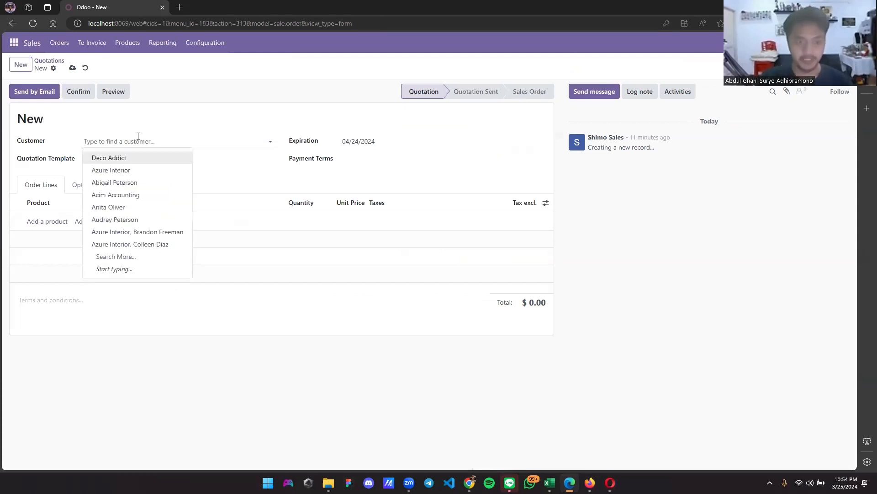
type("PT")
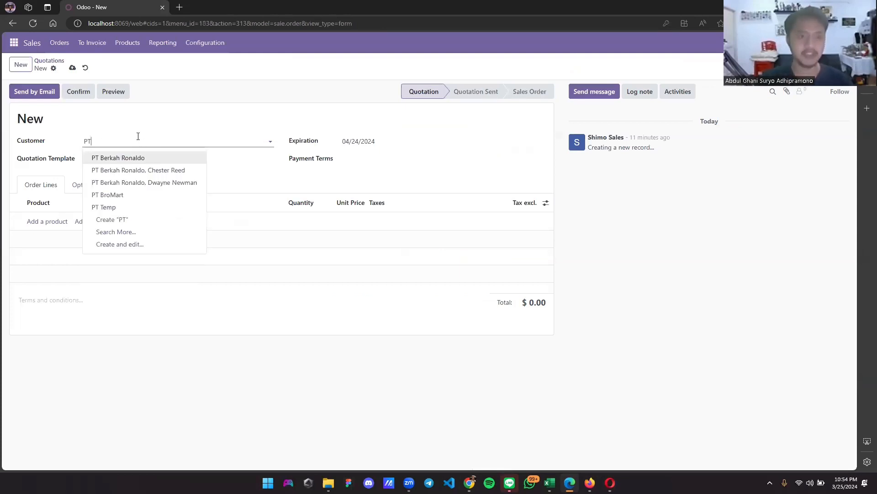
left_click(128, 195)
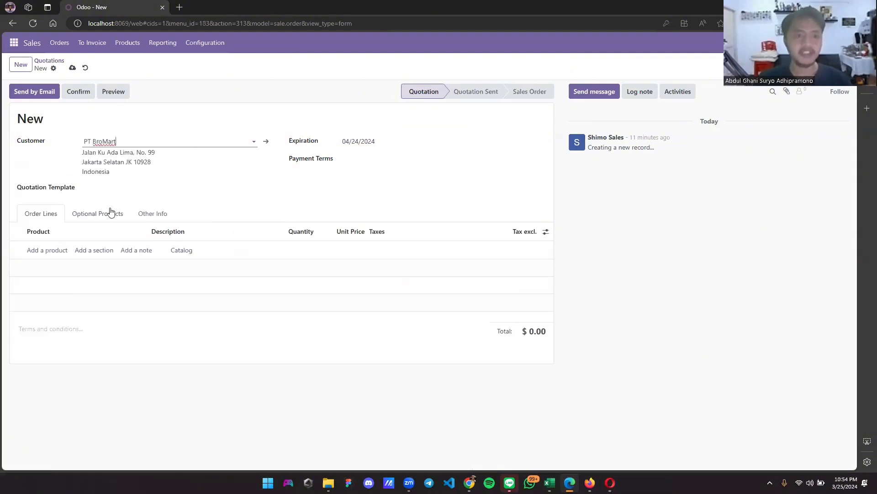
Step: Add the product [PRCL_001] Parcel as an order line of the quotation
left_click(43, 252)
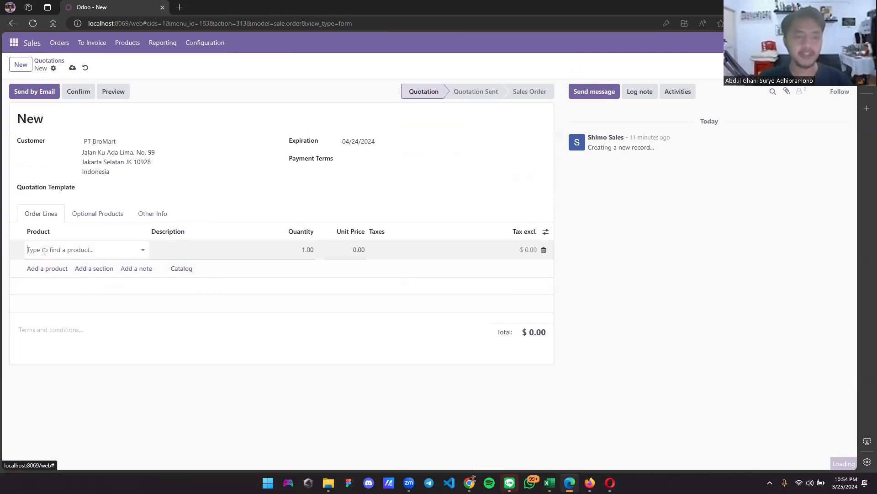
type("par")
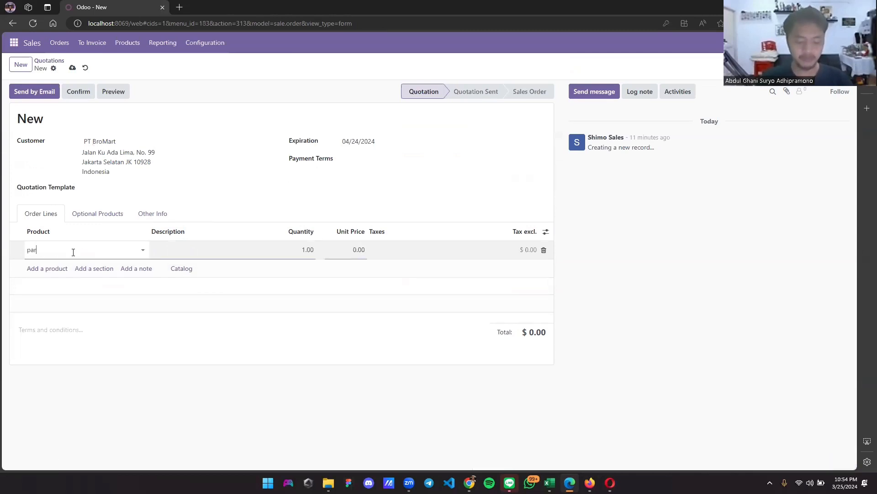
type("cel")
left_click(73, 261)
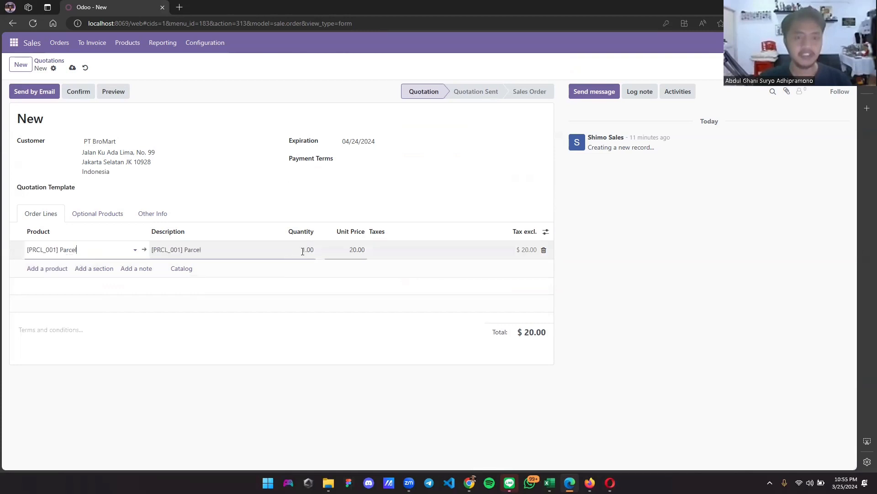
Step: Set the quantity of the Parcel order line to 1,000
left_click(303, 250)
type("1")
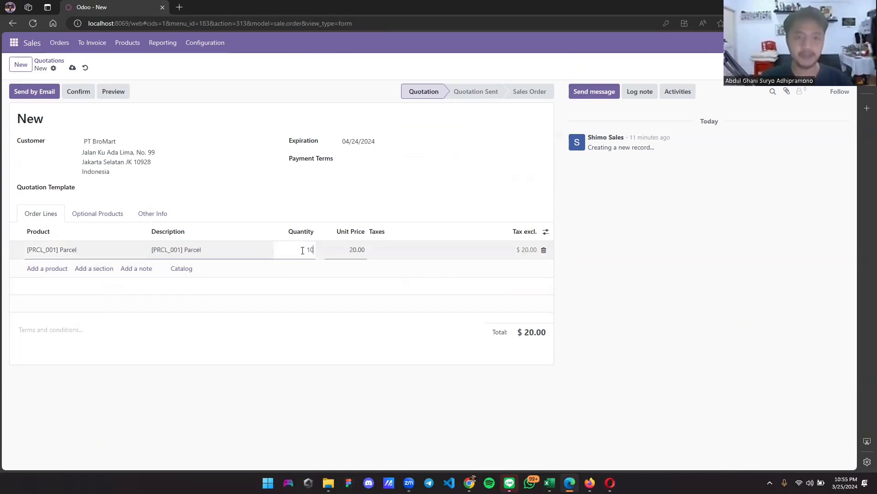
left_click(745, 249)
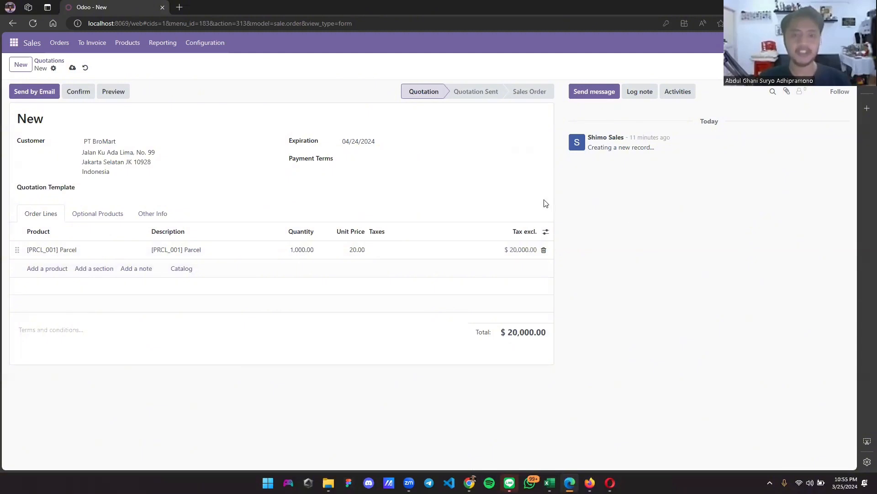
Step: Send the quotation by email with its PDF attached, discarding the edit form for the PT BroMart contact
left_click(41, 93)
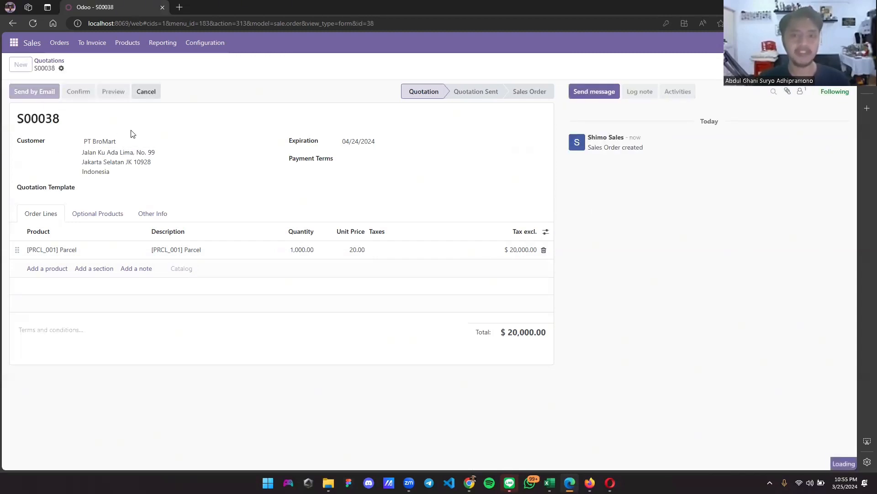
left_click(372, 159)
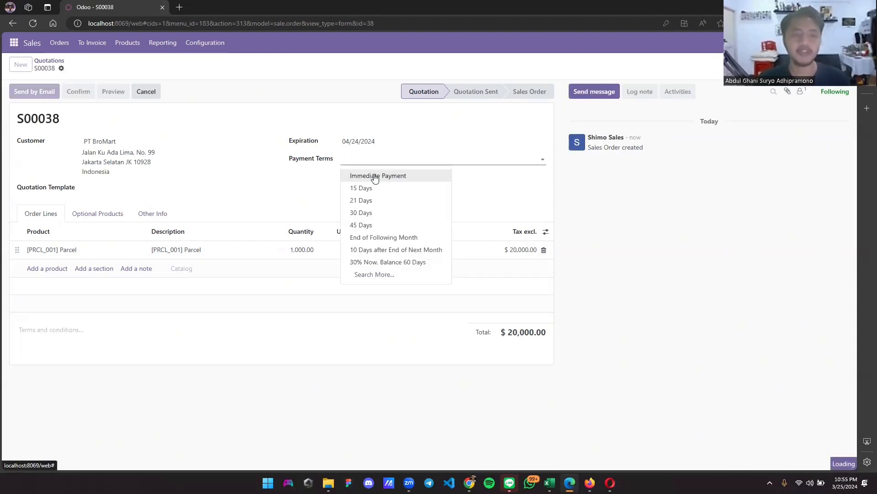
left_click(374, 177)
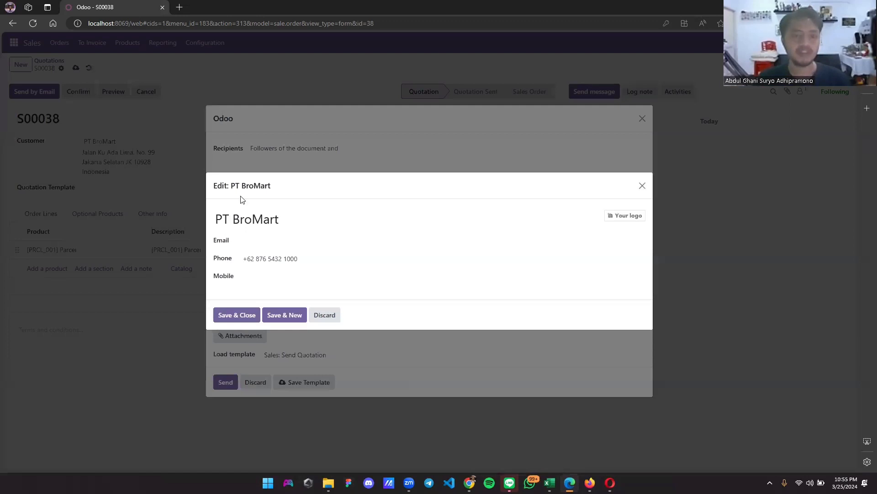
left_click(323, 319)
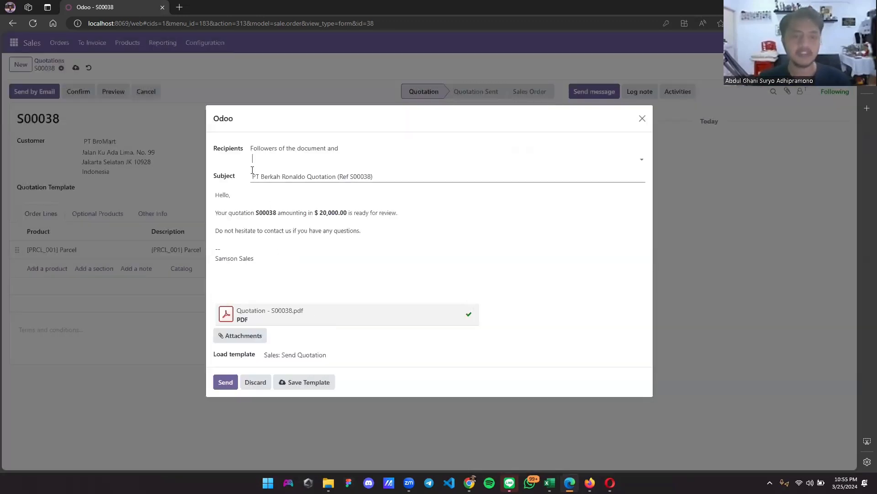
left_click(226, 383)
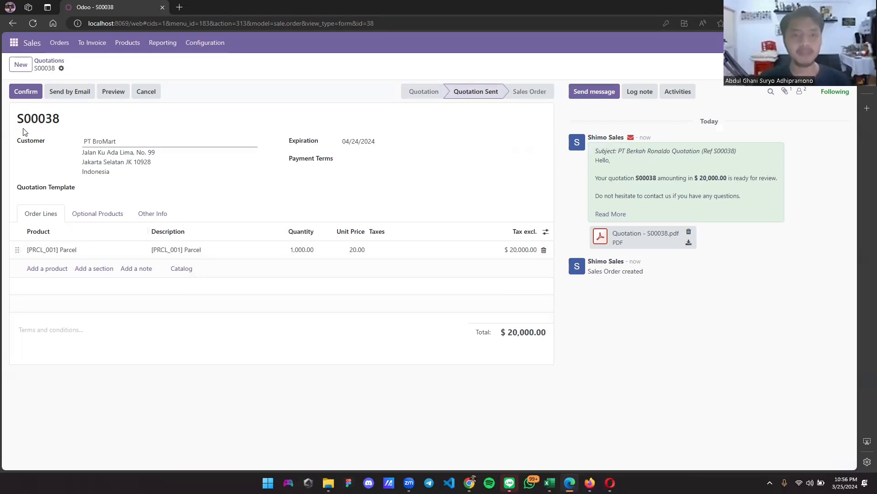
Step: Confirm the sent quotation as a sales order and check its order reference
left_click(18, 93)
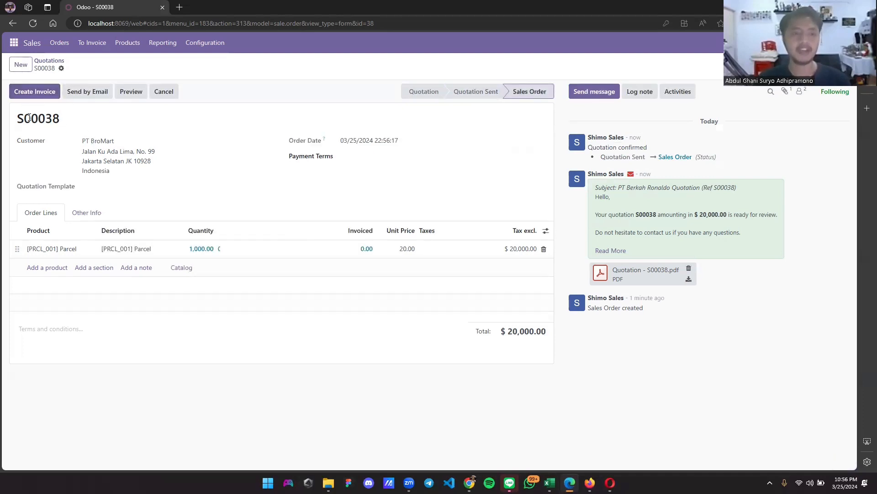
left_click_drag(18, 117, 55, 120)
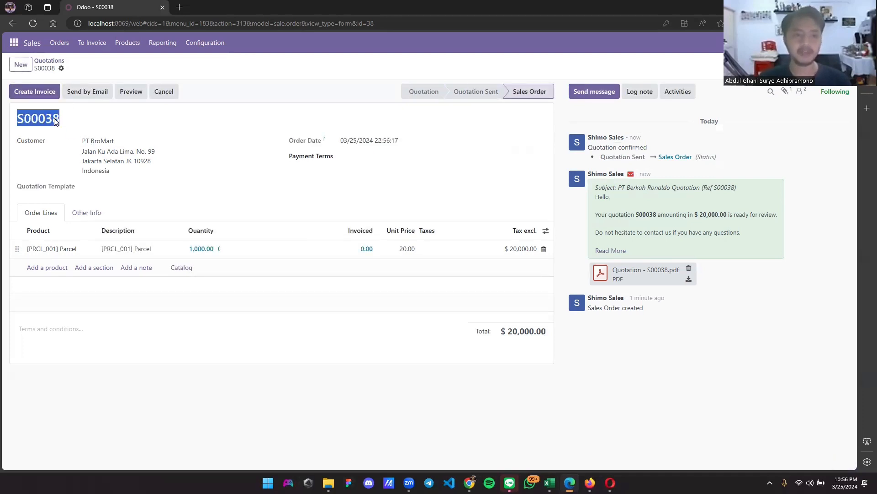
left_click(186, 125)
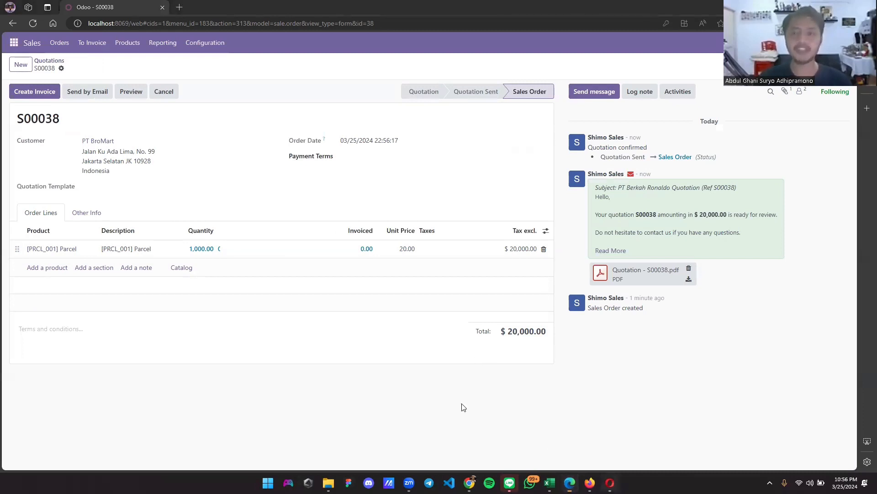
Step: Switch to the accounting user's Odoo session in Firefox and open the Accounting app
key("alt+Tab")
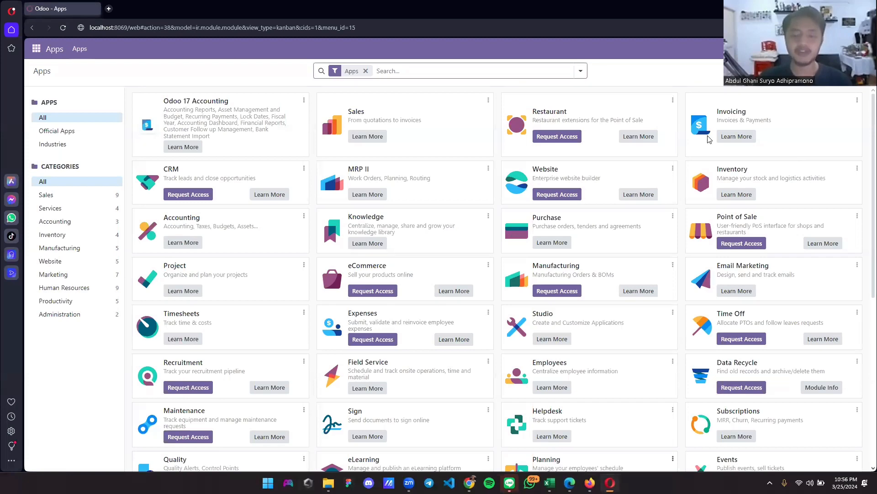
key("alt+Tab")
left_click(167, 54)
left_click(12, 49)
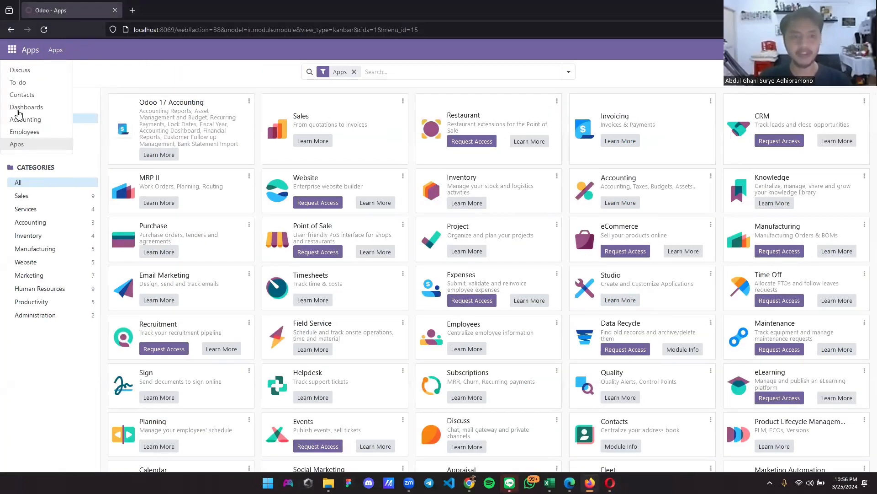
left_click(19, 119)
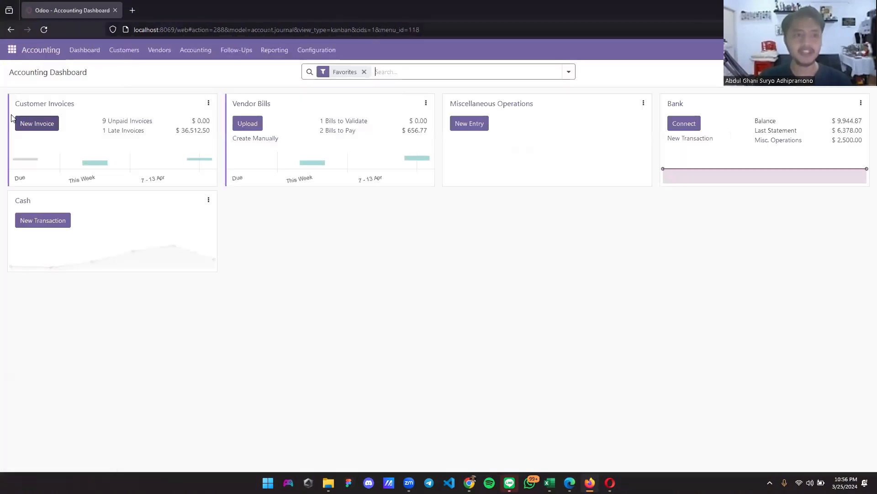
Step: Open the posted journal entries and search them for "pt bromart"
left_click(188, 55)
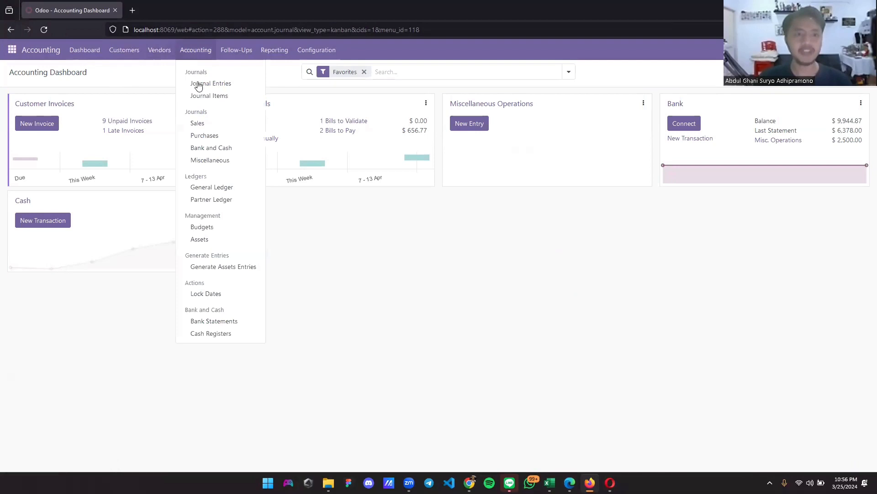
left_click(199, 85)
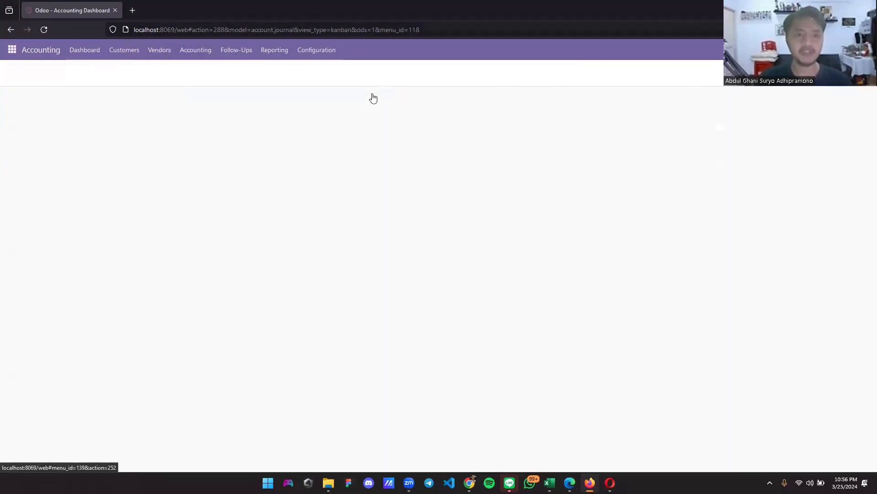
type("pt")
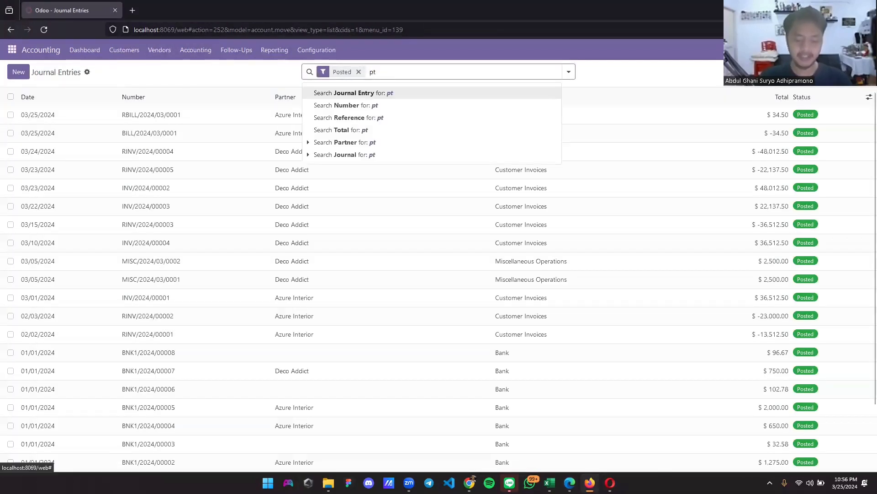
type(" bromart")
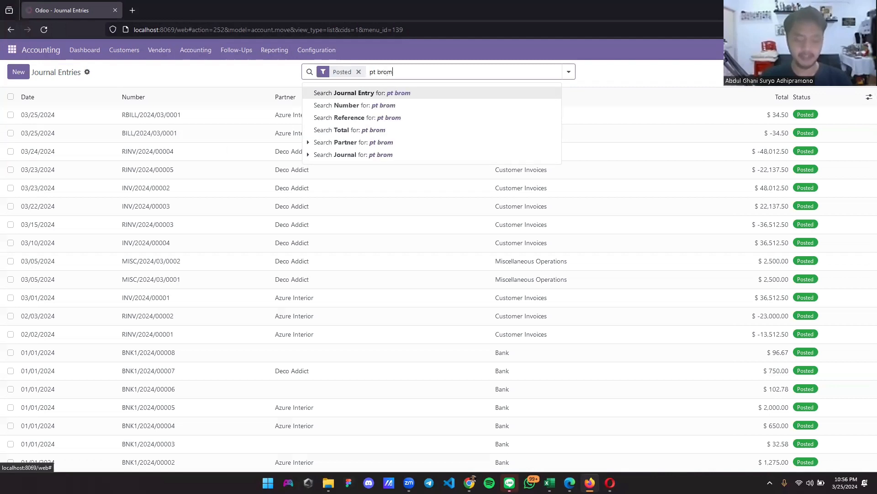
key("Return")
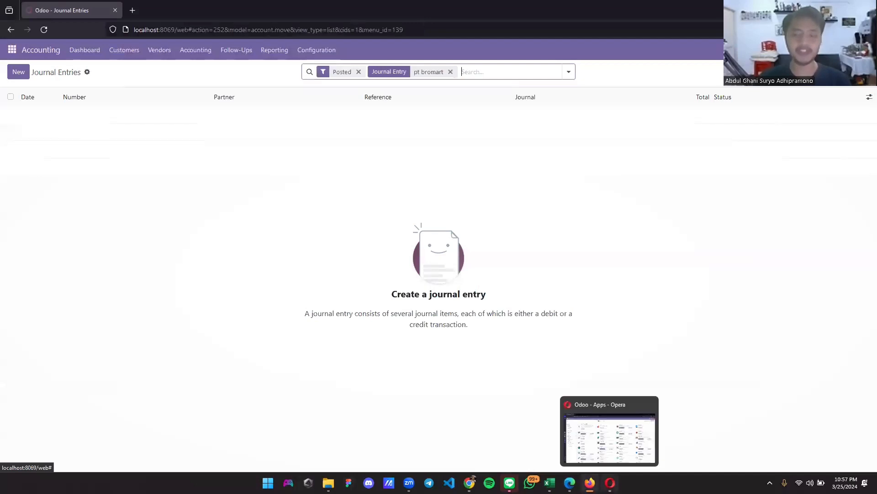
Step: Switch to the warehouse user's Odoo session in Opera and open the Inventory app's delivery orders to process
left_click(825, 9)
left_click(865, 49)
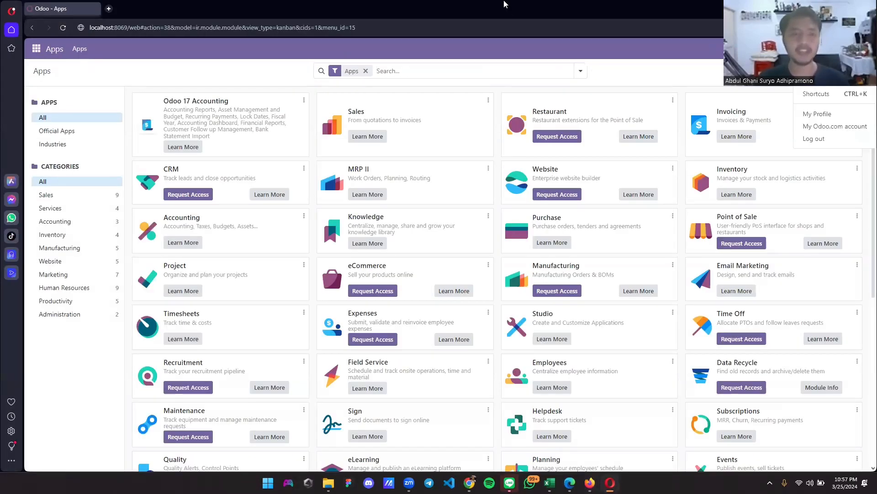
left_click(37, 49)
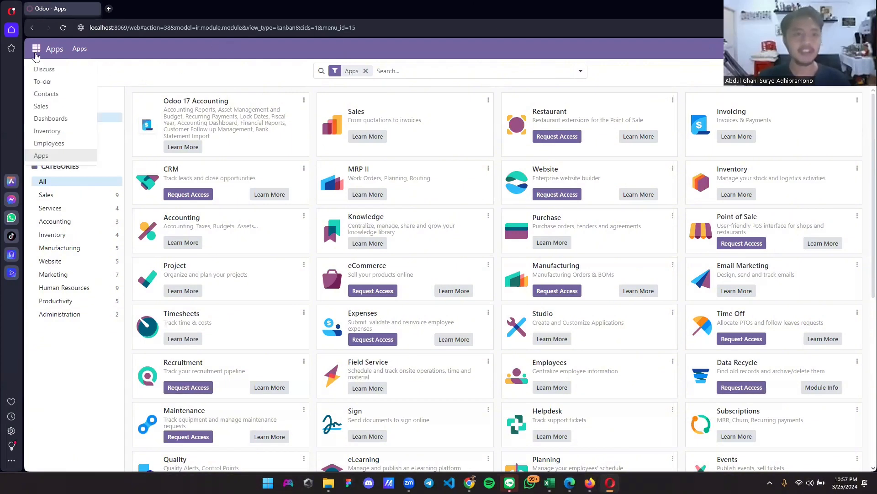
left_click(51, 132)
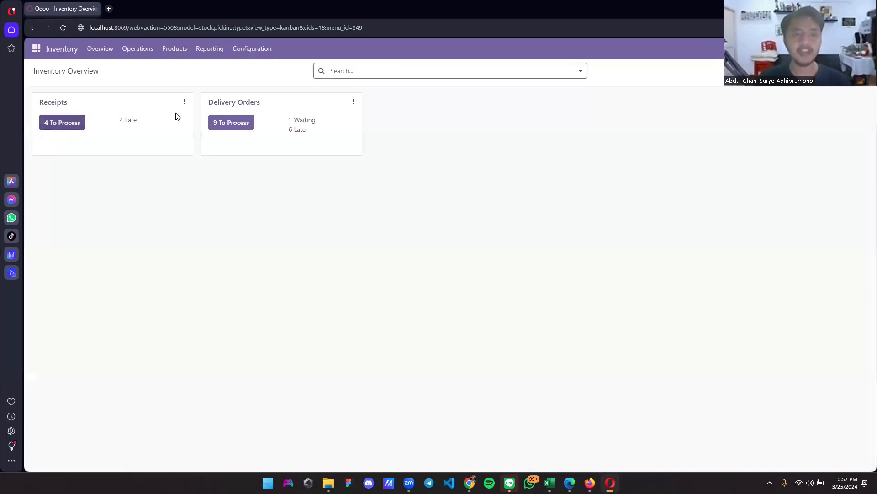
left_click(228, 124)
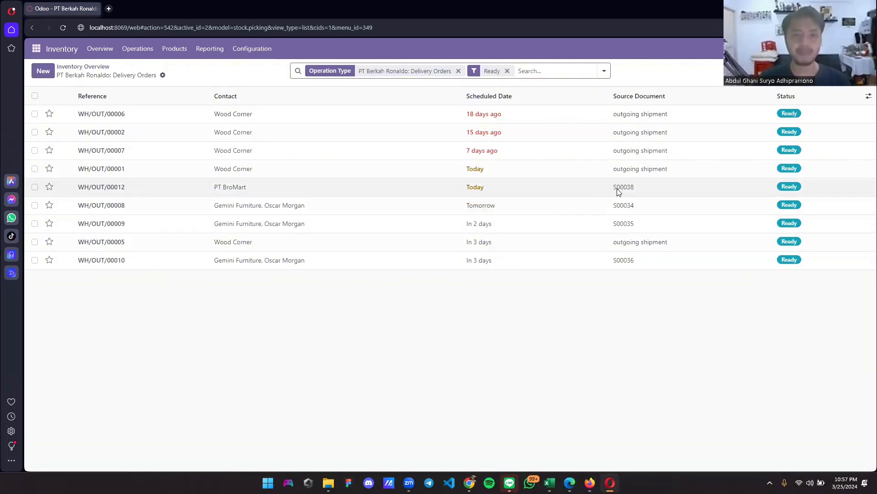
Step: Compare the sales order reference in Edge with the source document of the PT BroMart delivery in Opera
key("alt+Tab")
key("alt+Tab")
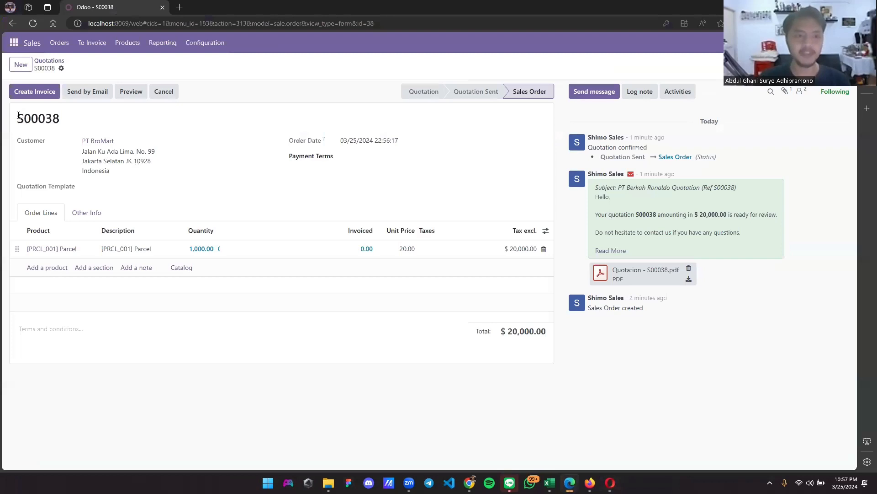
double_click(71, 127)
left_click(142, 146)
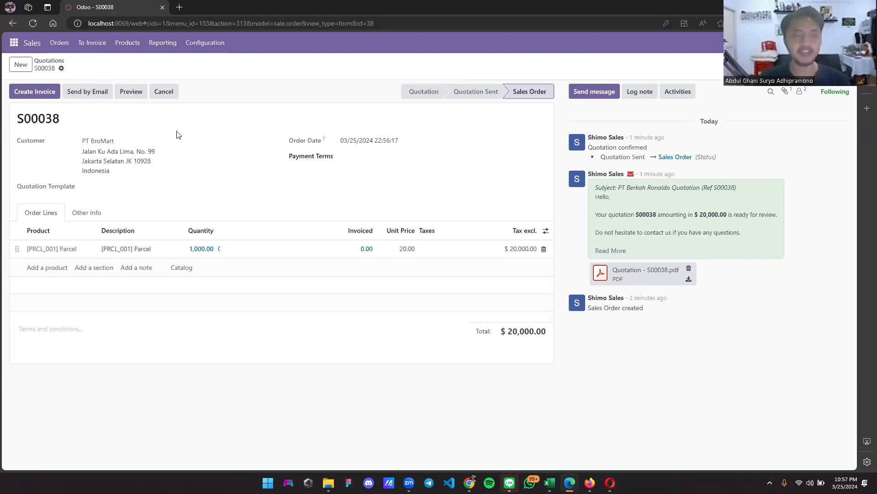
key("alt+Tab")
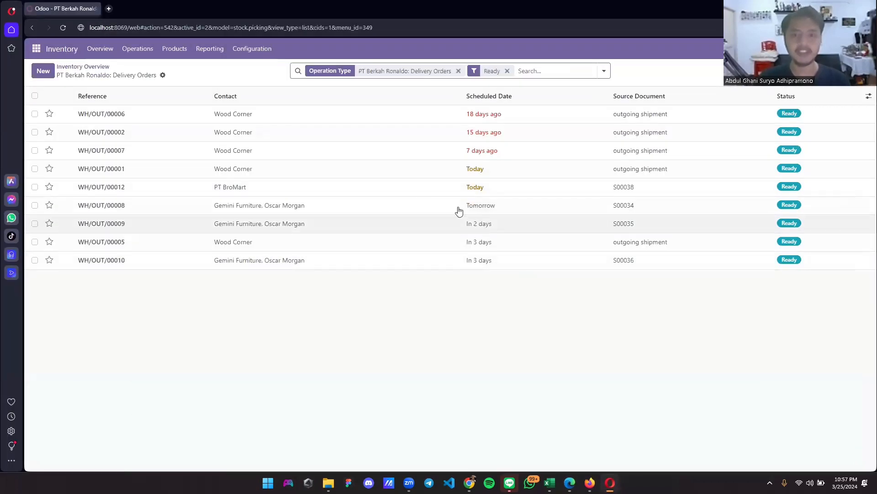
Step: Validate the PT BroMart delivery order with SMS disabled, and check the log note naming its source order
left_click(305, 187)
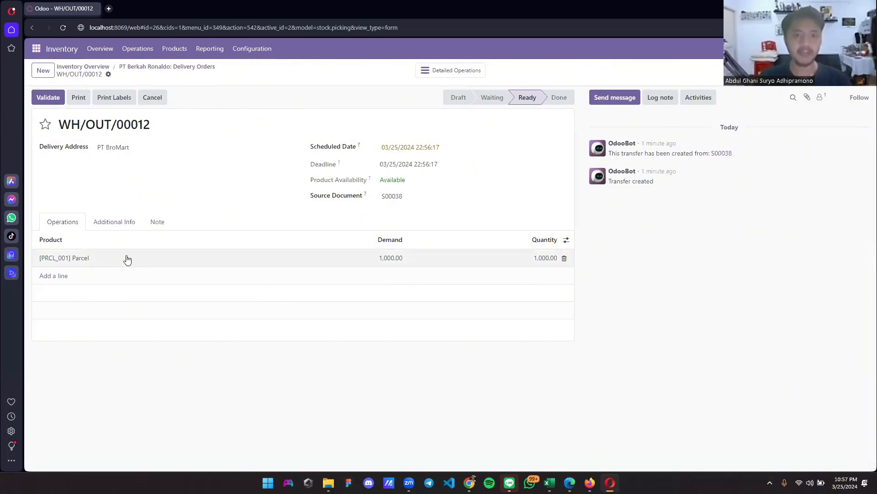
left_click(41, 101)
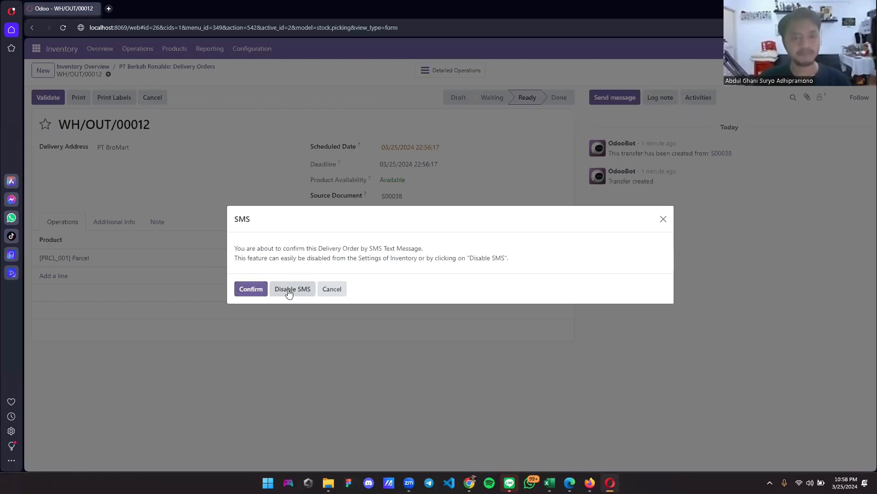
left_click(289, 290)
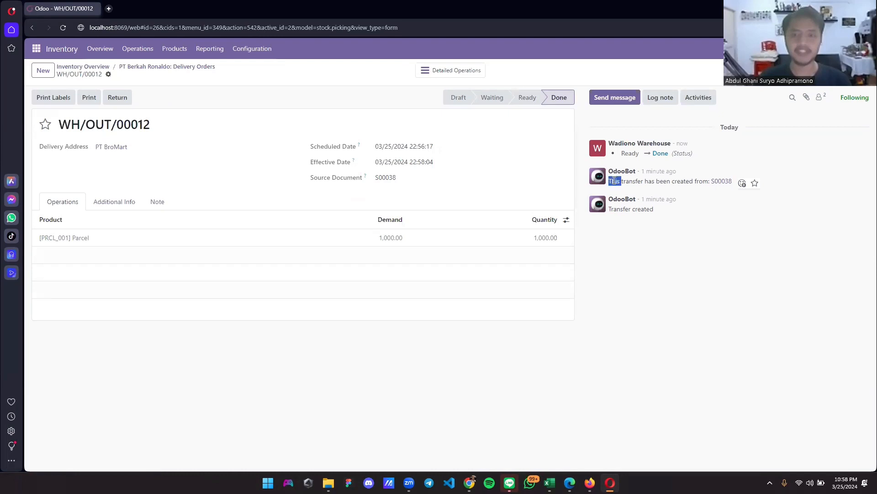
left_click_drag(613, 181, 732, 181)
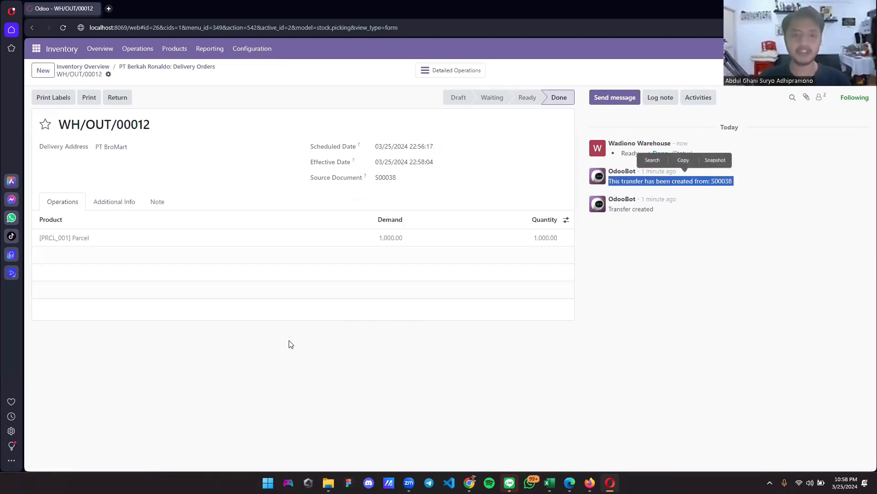
left_click(283, 360)
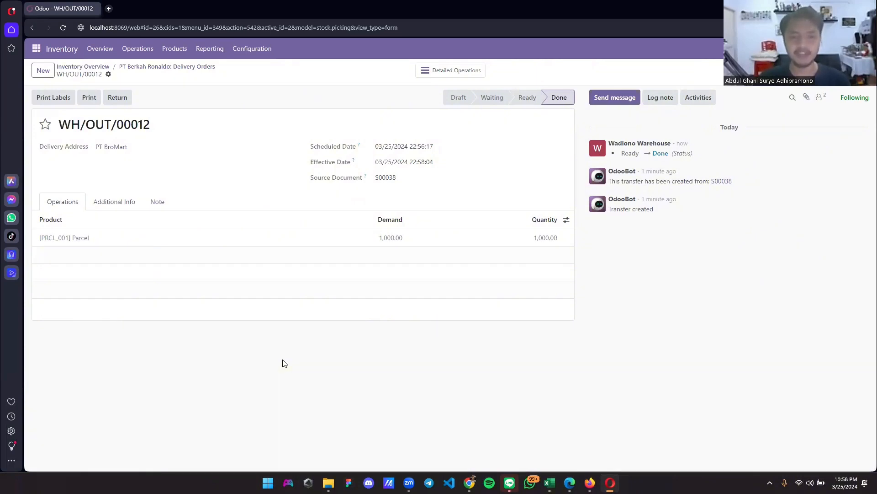
Step: Return to the Accounting session in Firefox, clear the old search and search the posted journal entries for "pt bromart" again
key("alt+Tab")
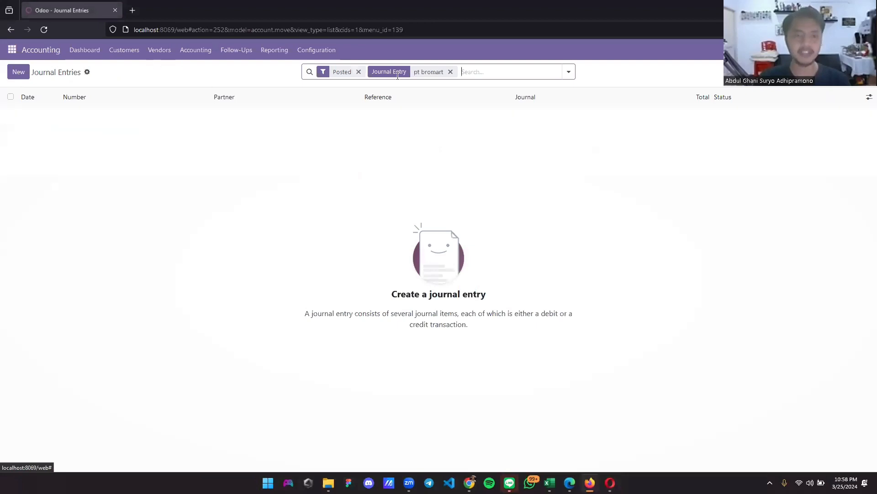
left_click(450, 72)
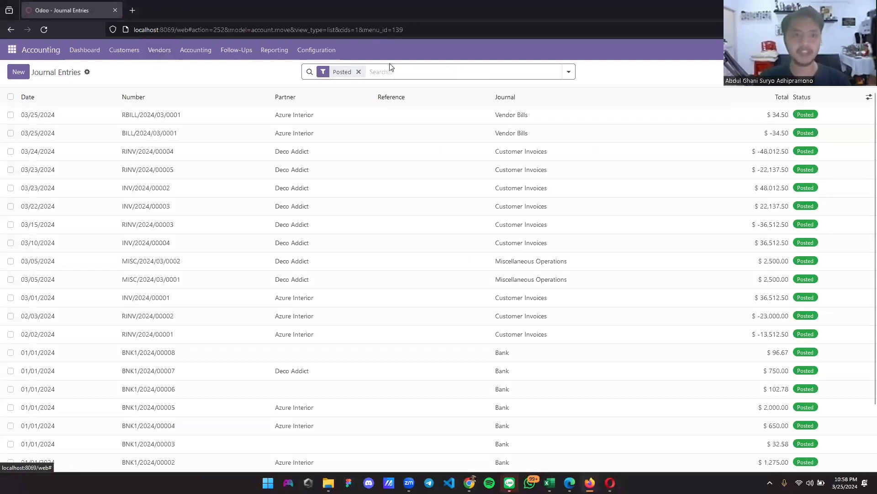
left_click(44, 29)
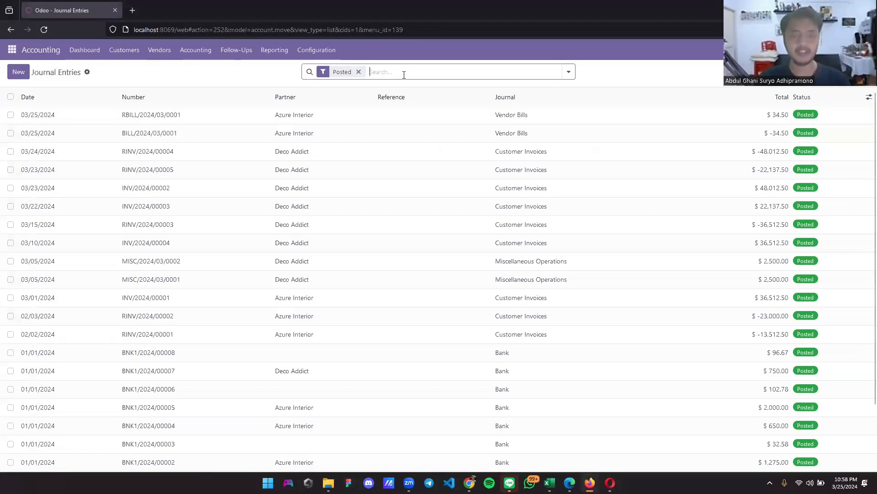
type("pt bromart")
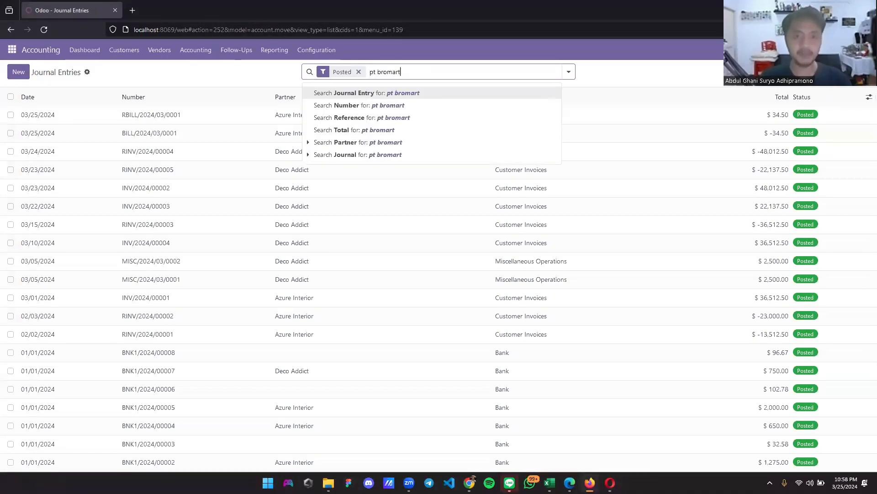
key("Return")
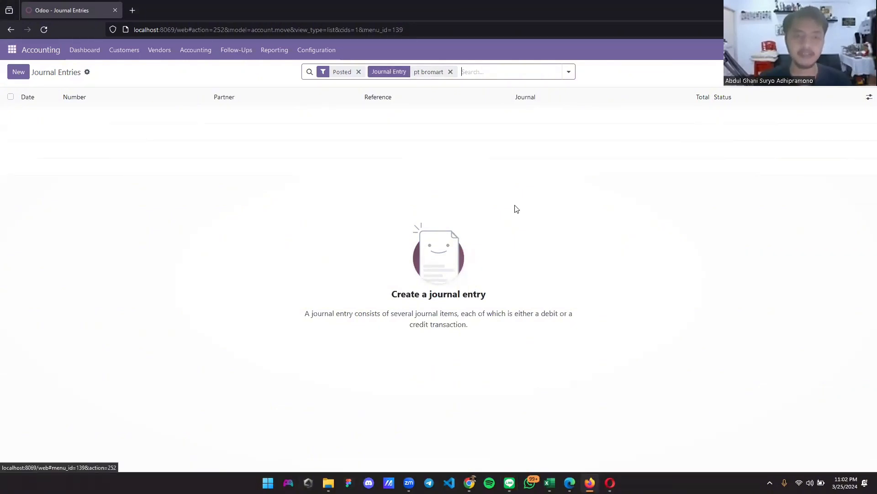
Step: Switch to PT BroMart's sales order in Edge, create a regular draft invoice from it and check the invoice's status
left_click(167, 177)
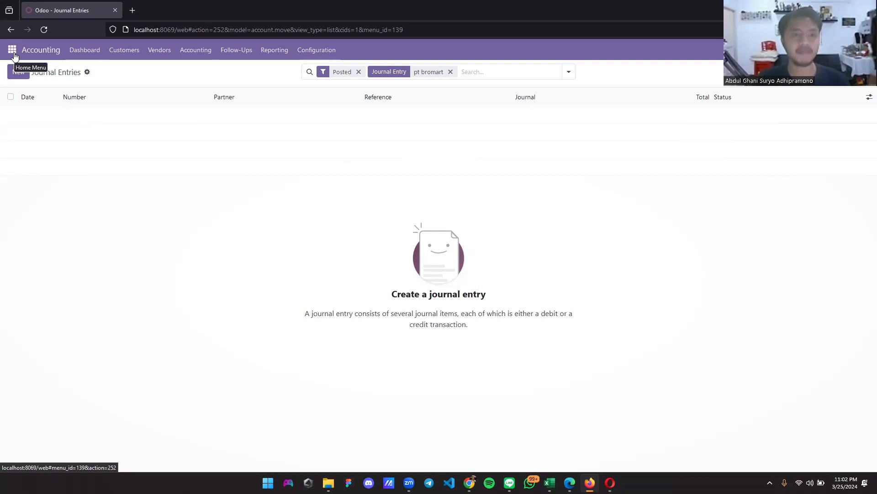
key("alt+Tab")
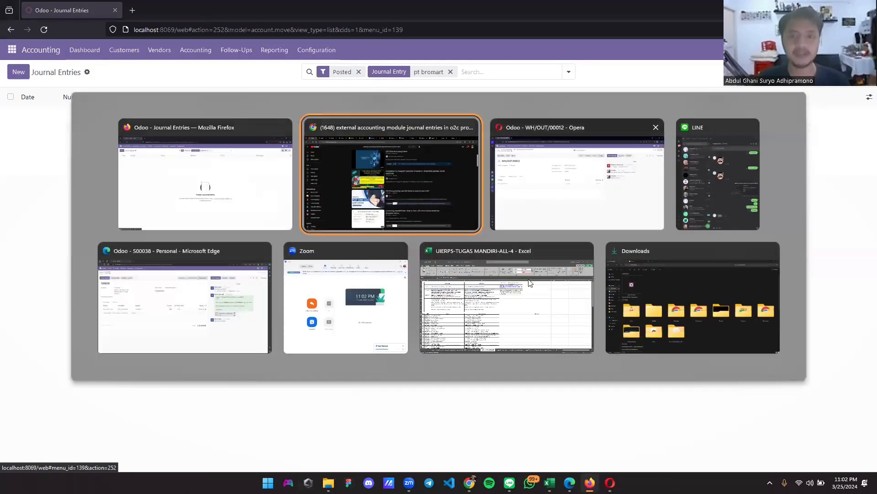
left_click(600, 187)
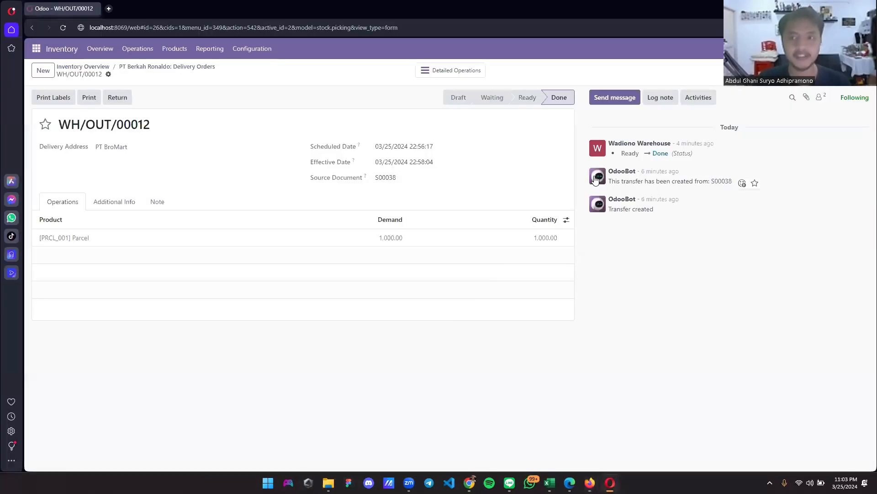
key("alt+Tab")
left_click(214, 307)
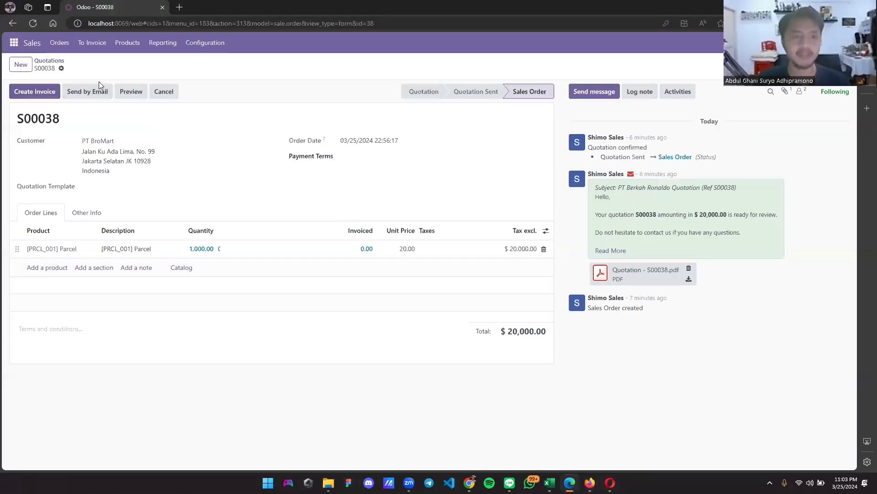
left_click(30, 90)
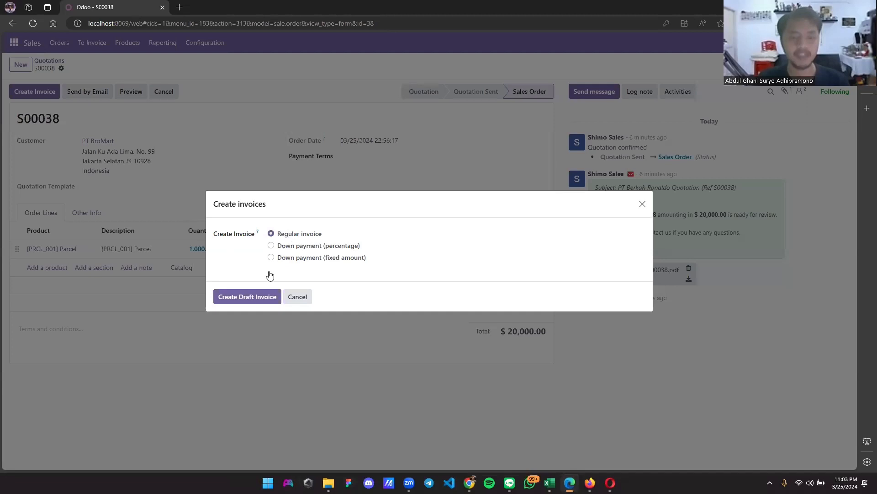
left_click(258, 296)
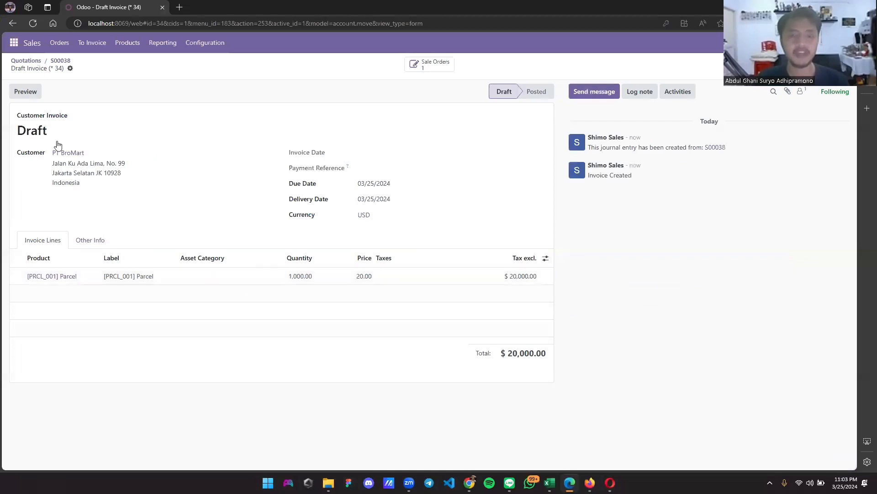
left_click_drag(15, 118, 52, 136)
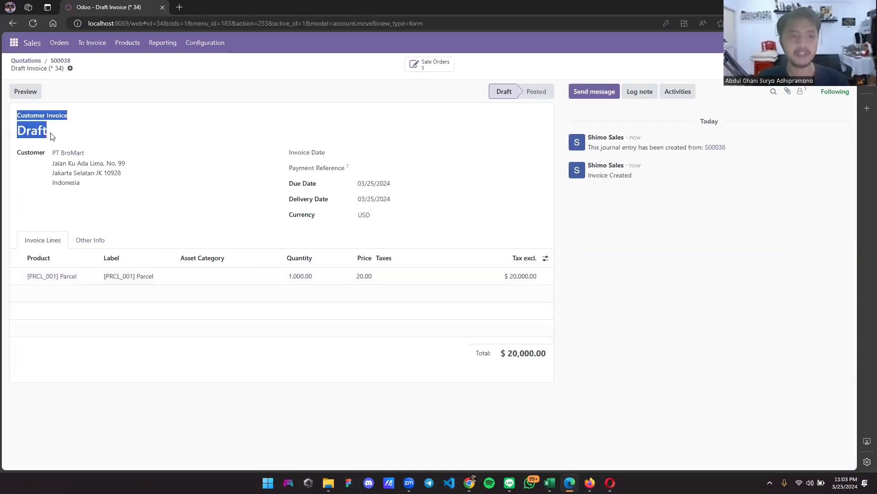
left_click(80, 141)
Step: Switch to the Accounting session in Firefox, open PT BroMart's draft customer invoice and confirm it
key("alt+Tab")
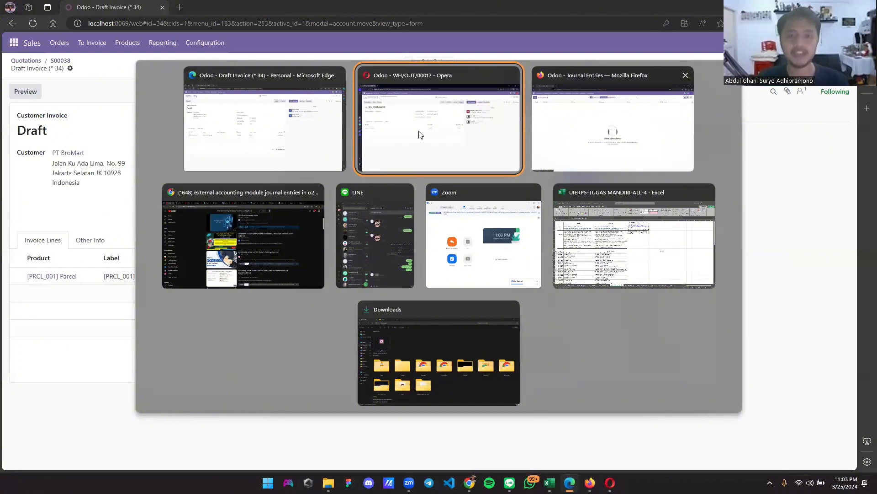
left_click(581, 133)
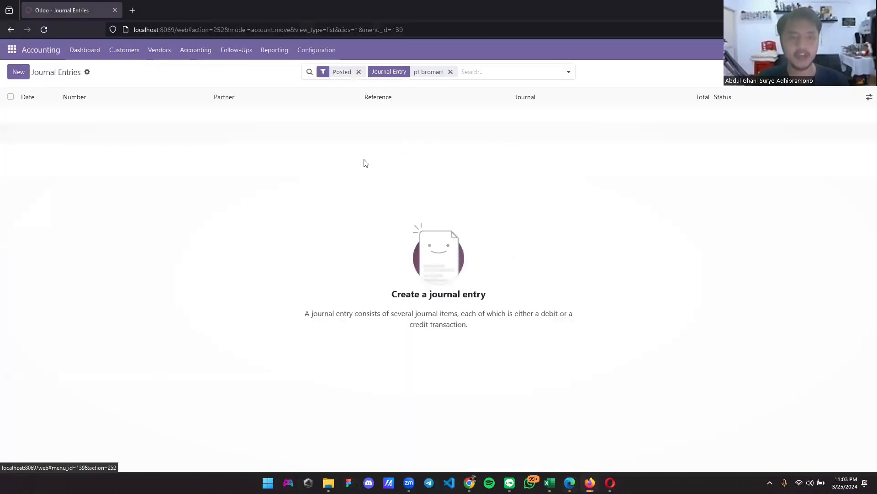
left_click(118, 54)
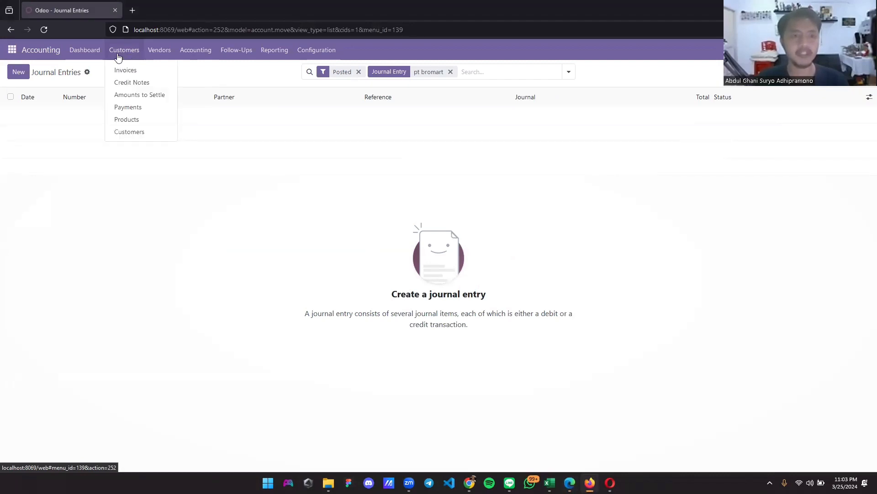
left_click(126, 70)
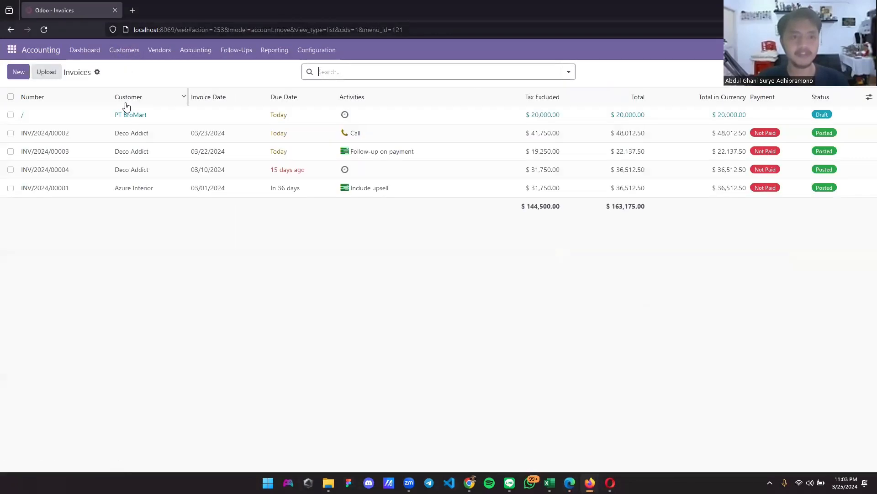
left_click(251, 120)
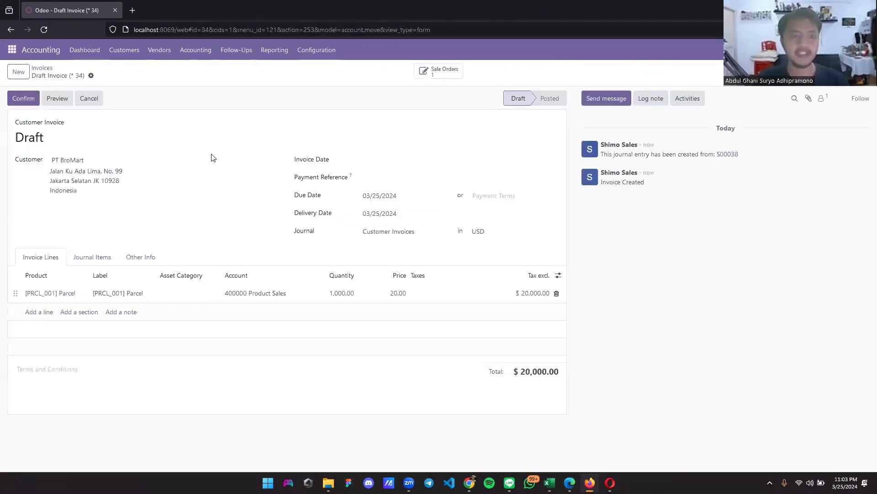
double_click(28, 138)
left_click(28, 100)
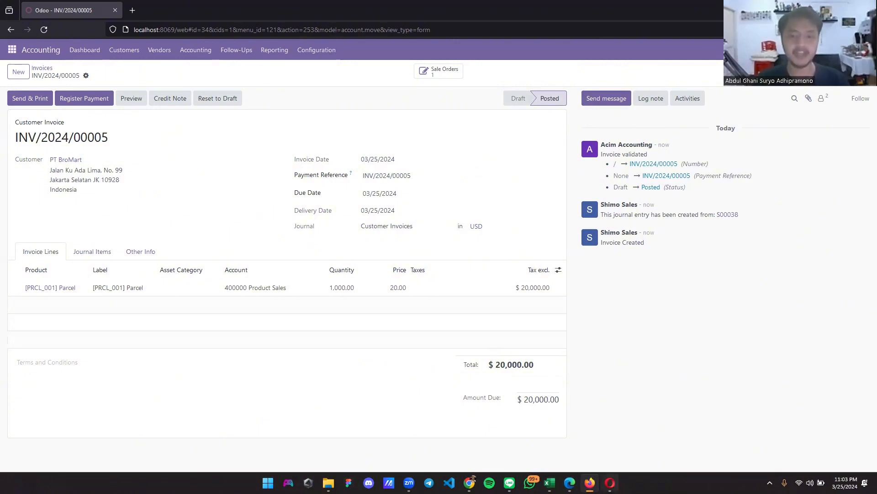
Step: Look up PT BroMart's posted journal entries, inspect the customer invoice entry and return to the list
mouse_move(570, 483)
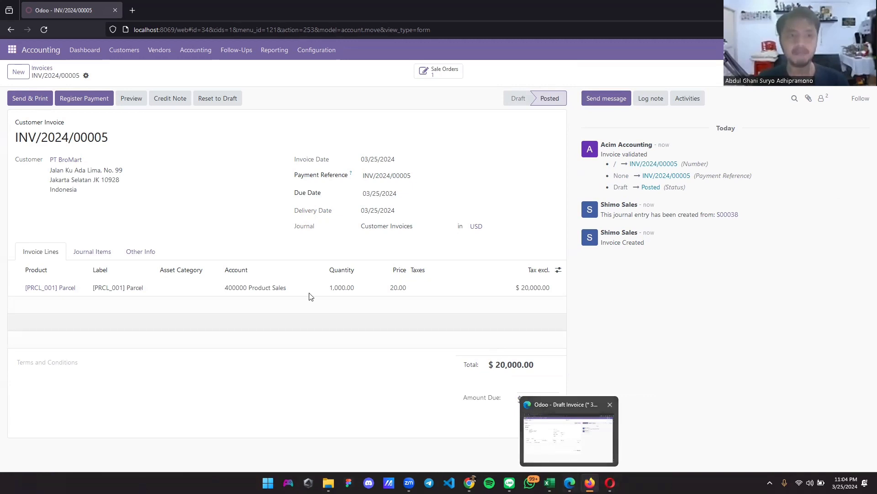
left_click(209, 56)
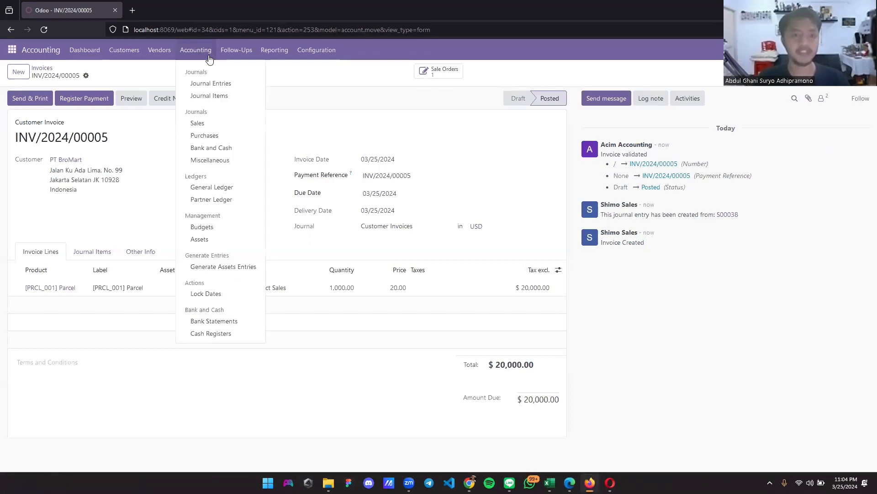
left_click(211, 88)
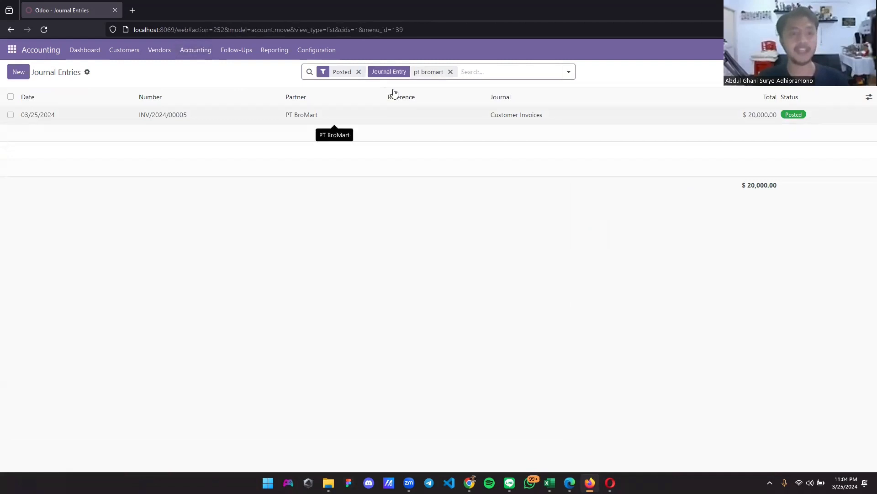
left_click(506, 114)
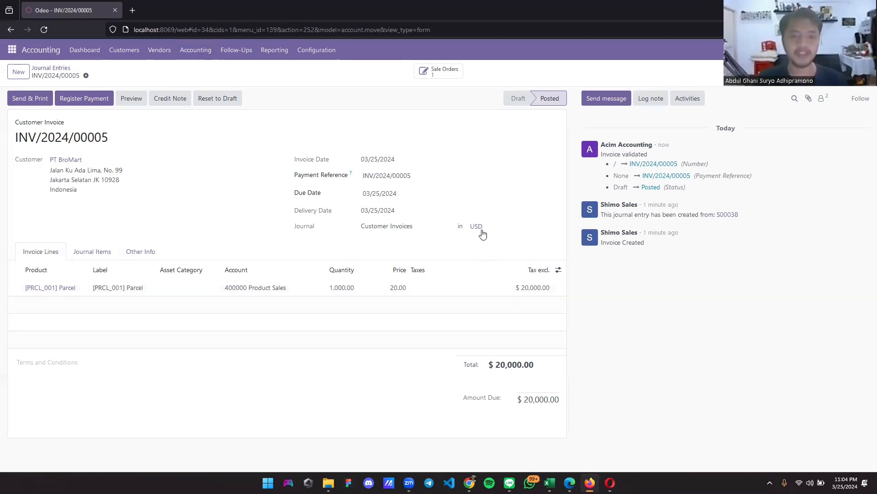
key("alt+Left")
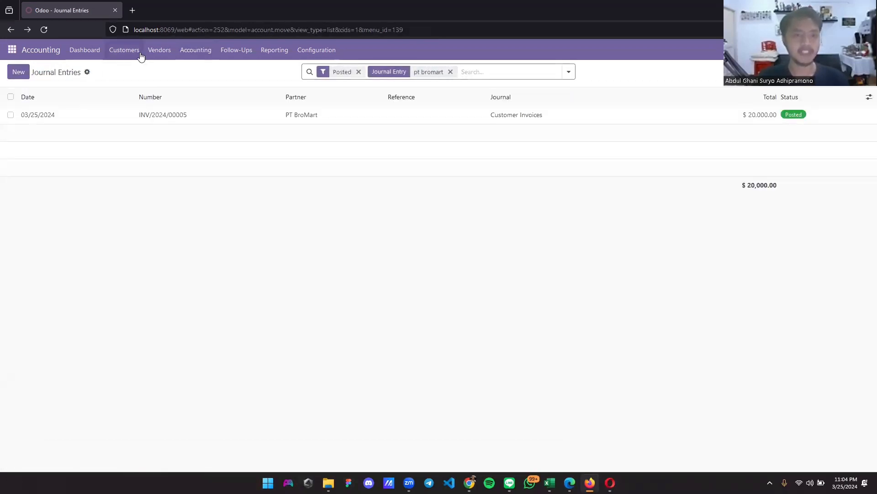
Step: Switch to the sales session in Edge and reload the PT BroMart invoice to check its updated status
key("alt+Tab")
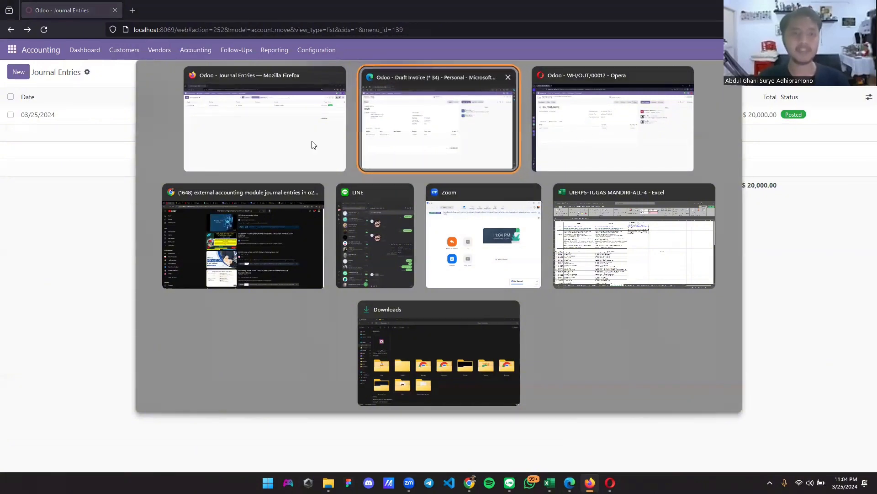
left_click(361, 139)
left_click(32, 23)
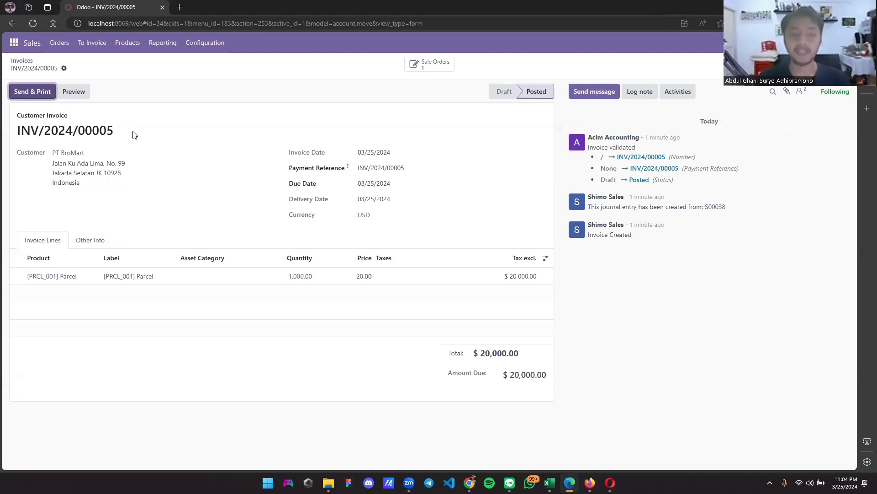
Step: Return to the Accounting session in Firefox and open PT BroMart's posted invoice from the customer invoices
key("alt+Tab")
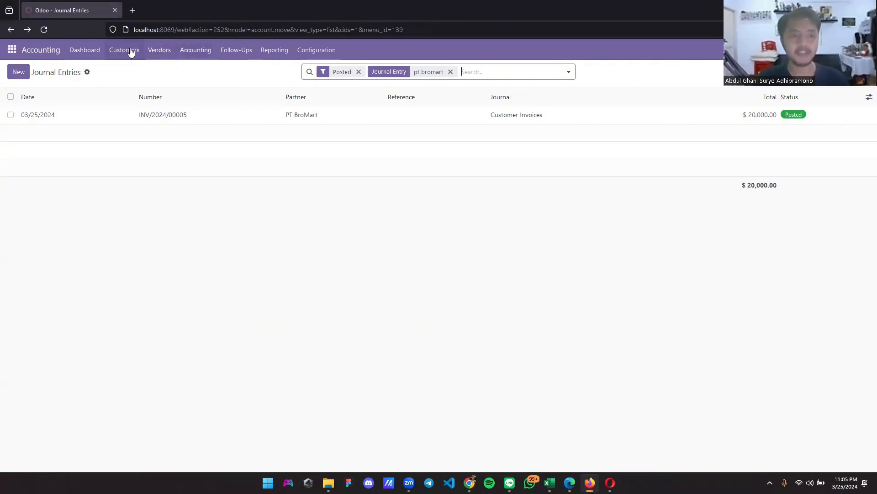
left_click(189, 53)
mouse_move(112, 54)
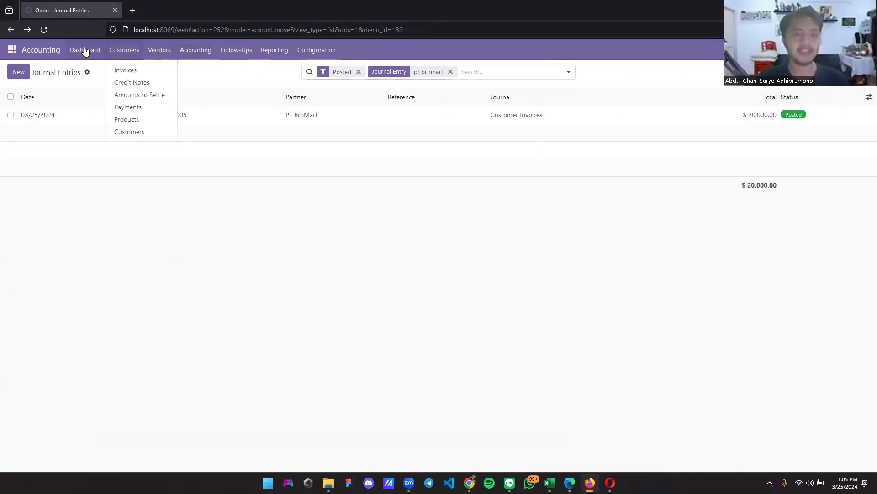
left_click(116, 69)
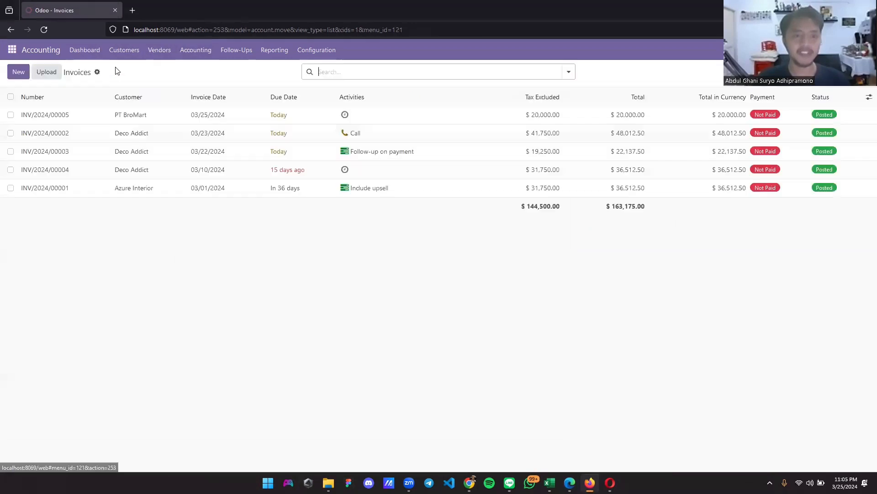
left_click(262, 118)
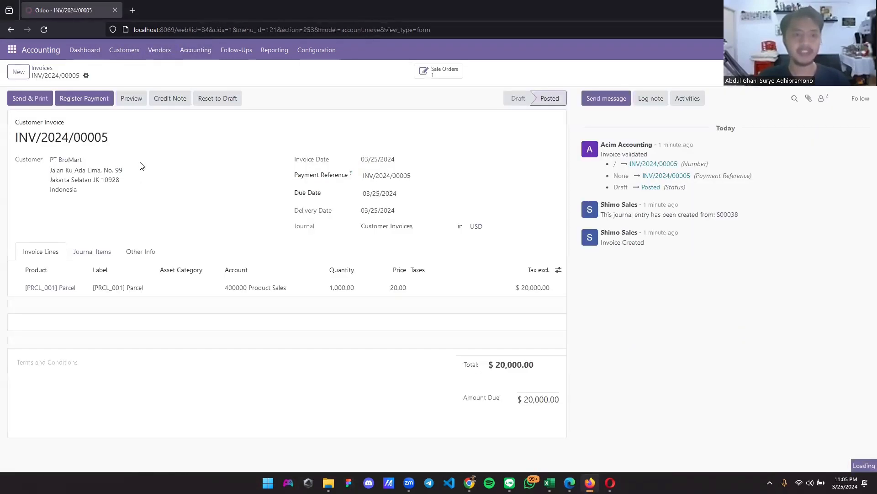
Step: Register a $20,000.00 payment for the PT BroMart invoice with the Bank journal and the Manual payment method
left_click(97, 105)
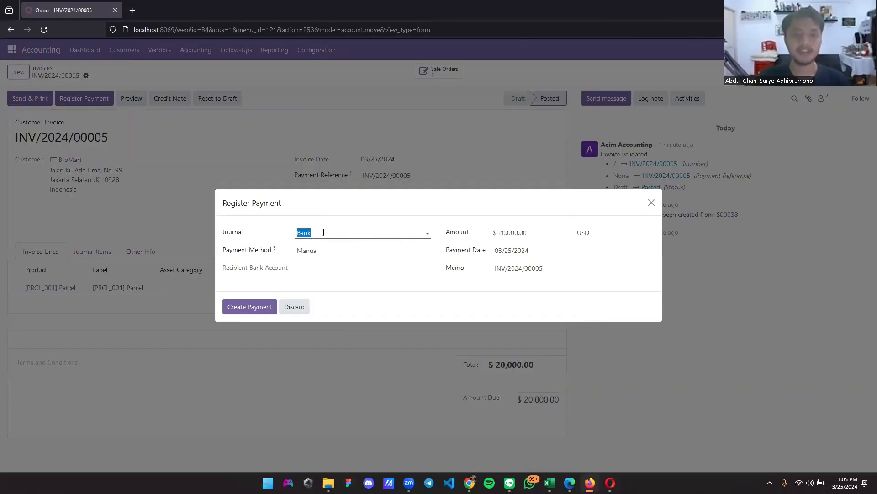
left_click(319, 212)
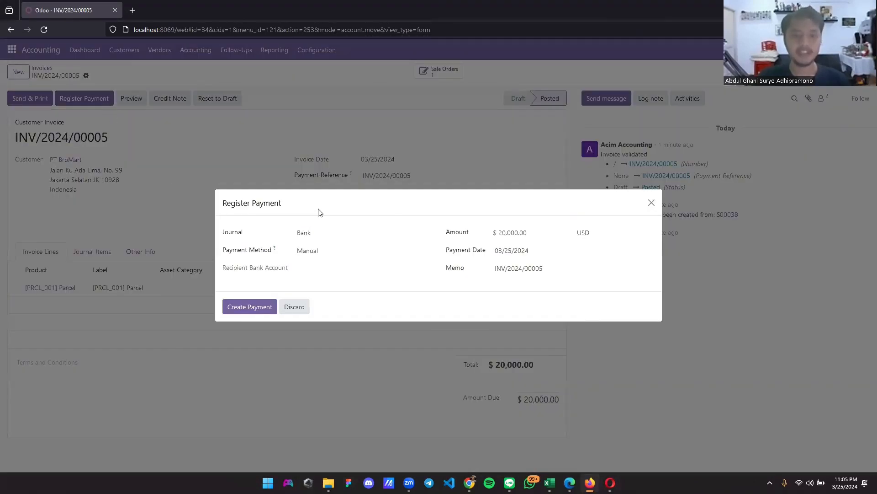
left_click(310, 252)
left_click(341, 251)
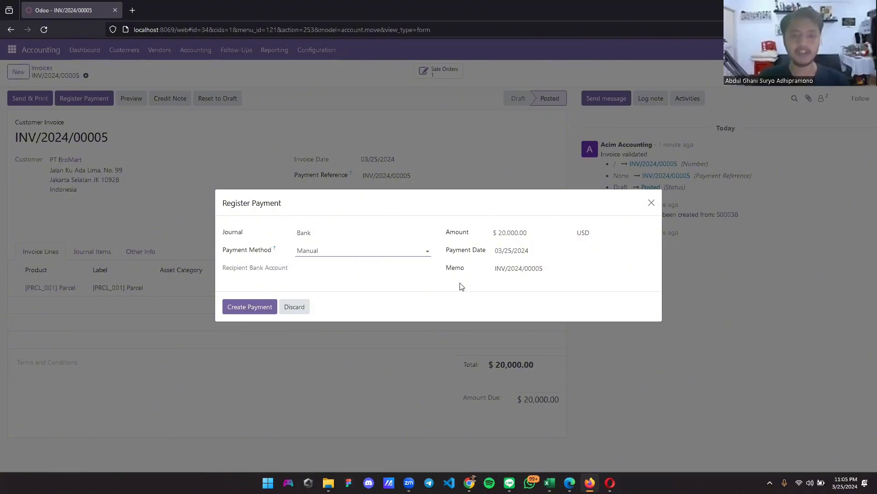
left_click(254, 308)
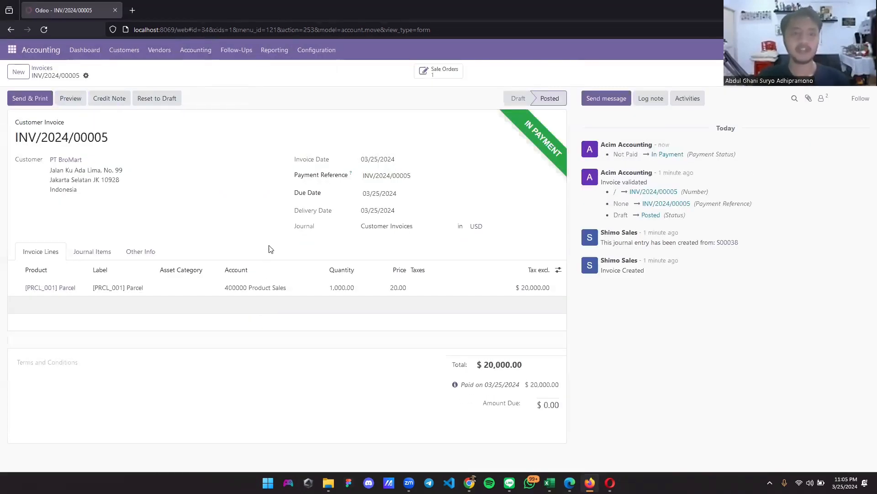
Step: Check the invoice's payment status on its banner and in the message log
left_click_drag(525, 125, 565, 160)
left_click(669, 165)
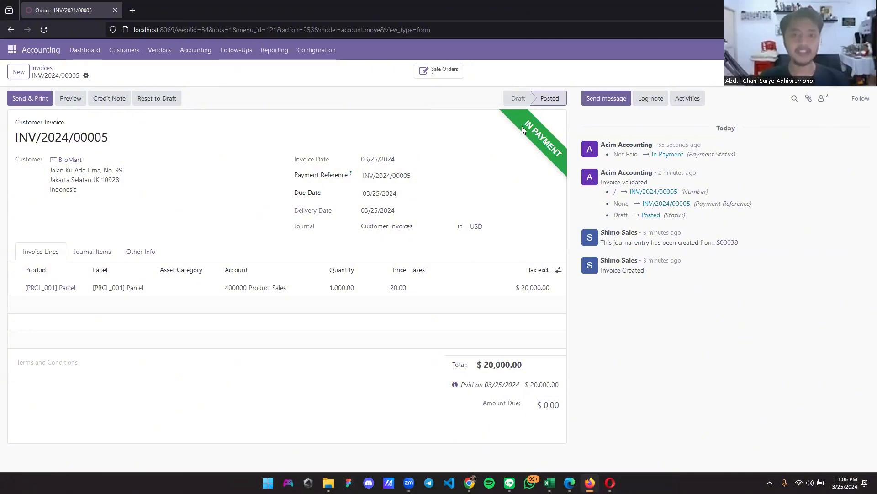
left_click_drag(652, 154, 684, 156)
left_click(524, 152)
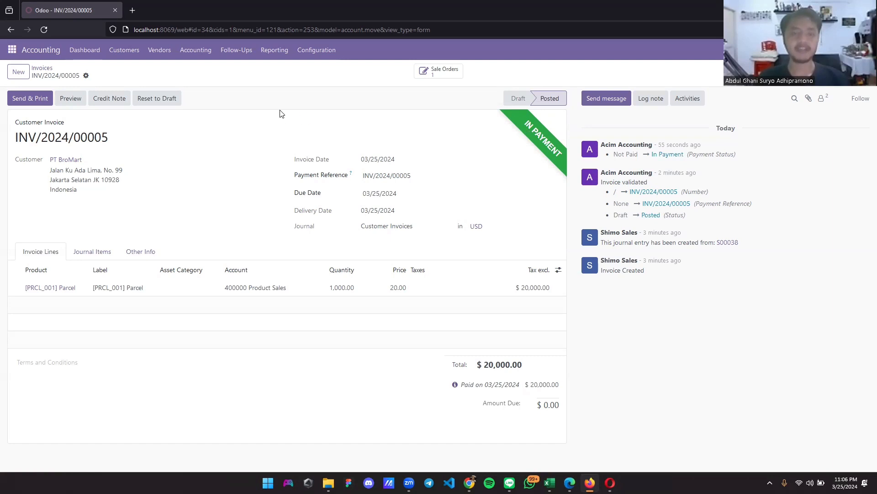
Step: Search the posted journal entries for PT BroMart and open the Bank journal payment entry to check its debit and credit lines
left_click(191, 53)
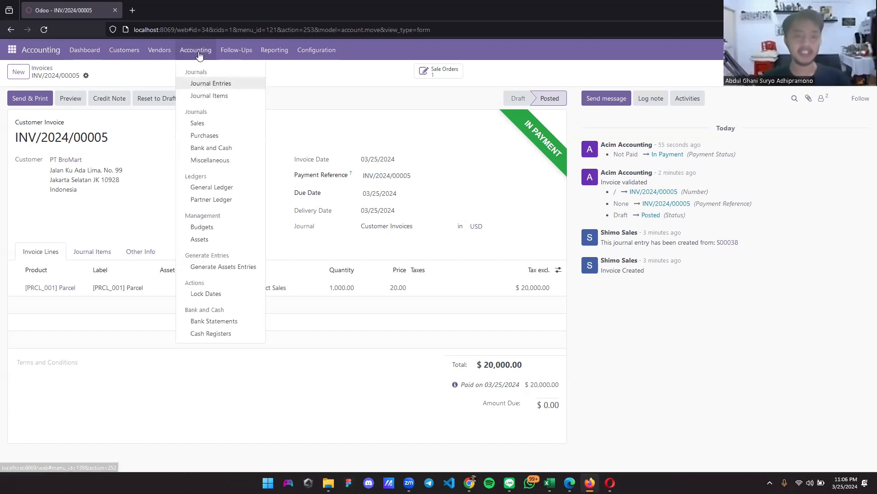
left_click(204, 84)
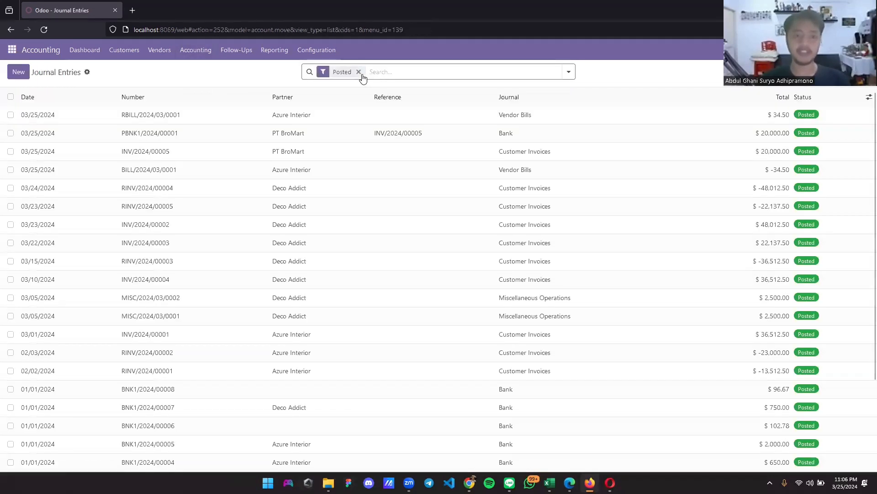
type("PT Broma")
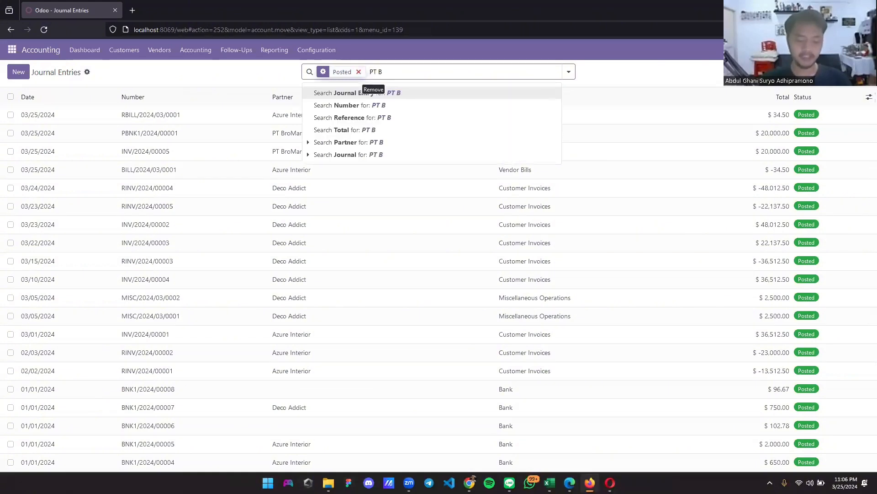
key("BackSpace")
type("M")
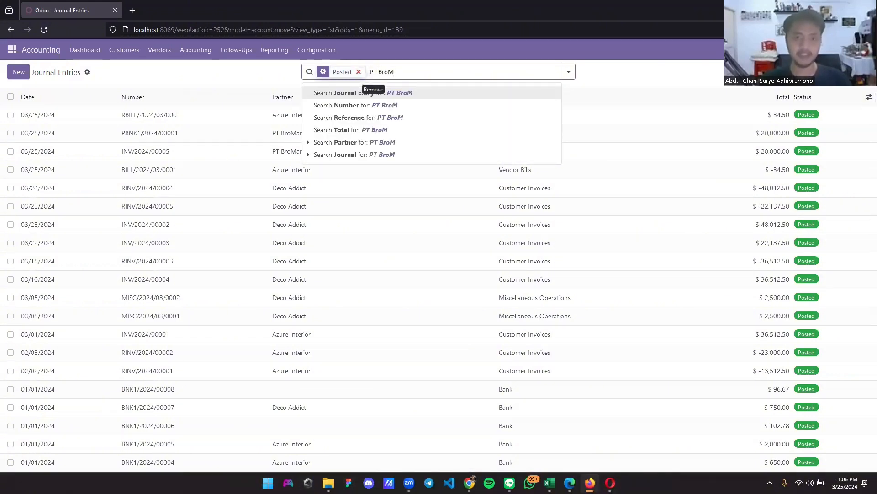
type("sa")
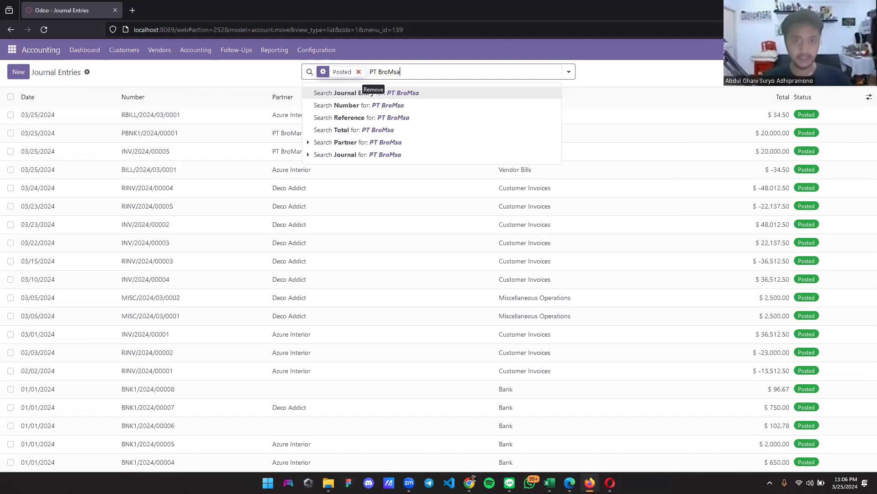
key("BackSpace")
key("BackSpace")
type("art")
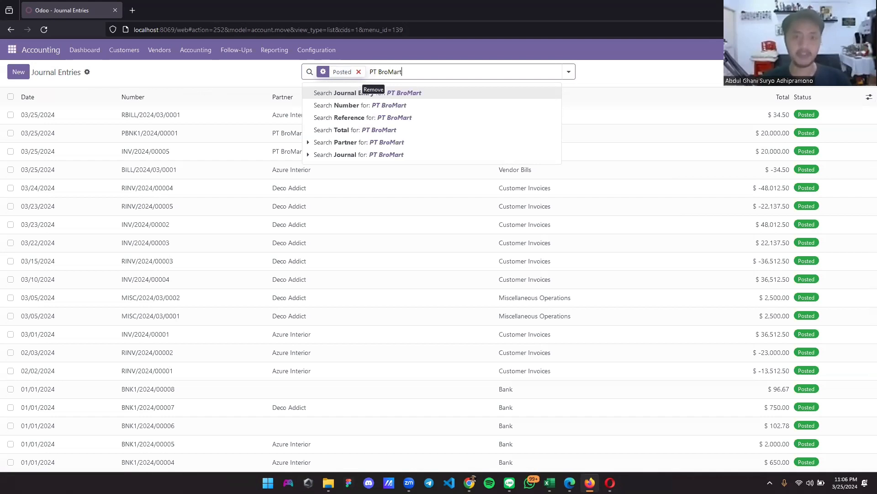
key("Return")
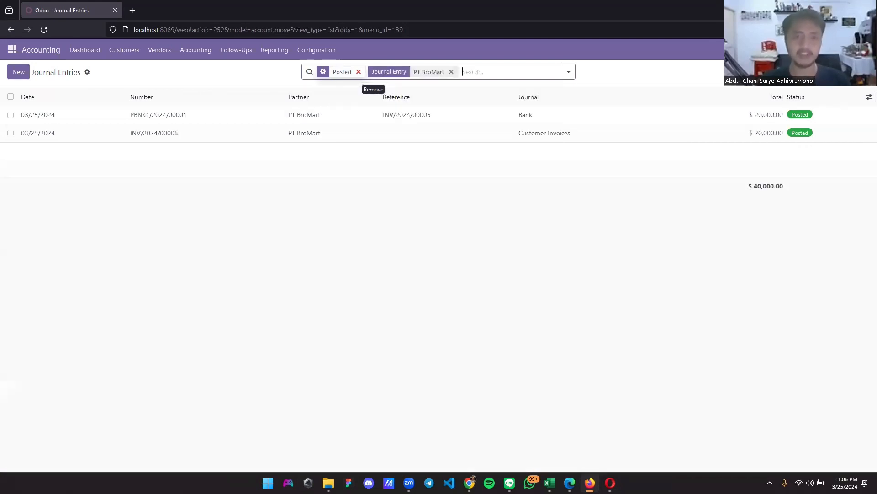
left_click(448, 118)
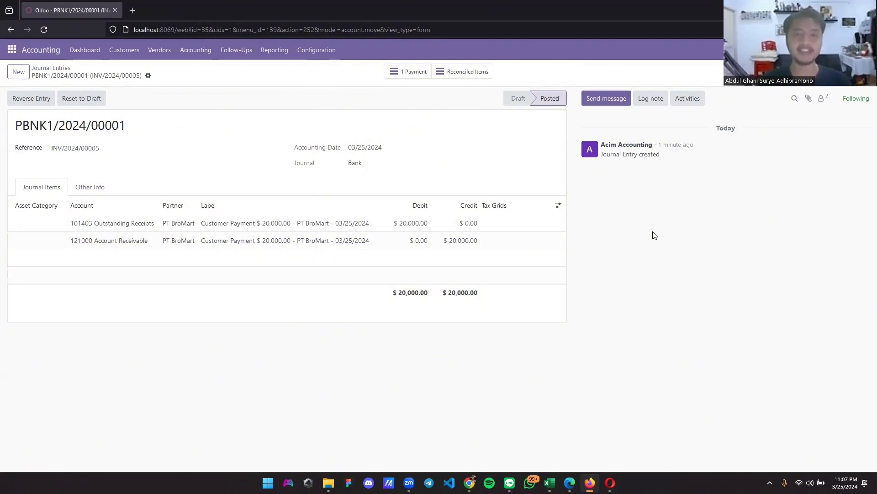
Step: Return to the full list of posted journal entries and filter it again by PT BroMart to review the invoice and payment entries together
left_click(196, 50)
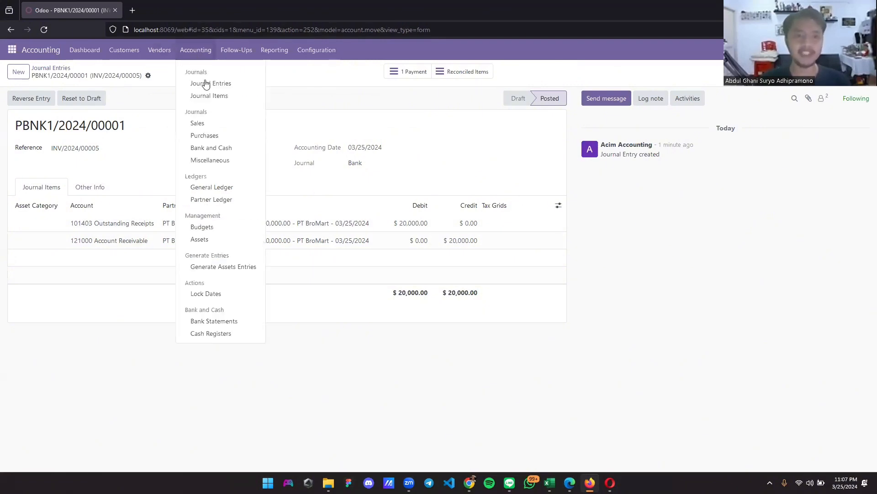
left_click(206, 84)
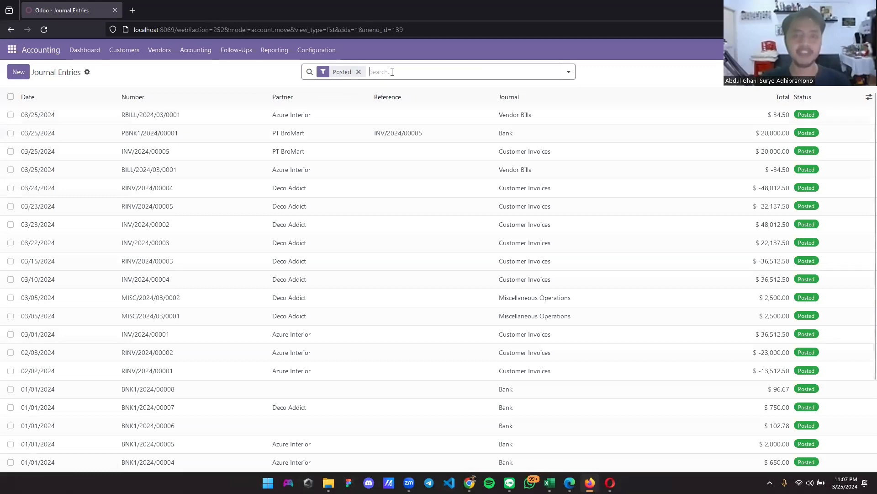
type("PT")
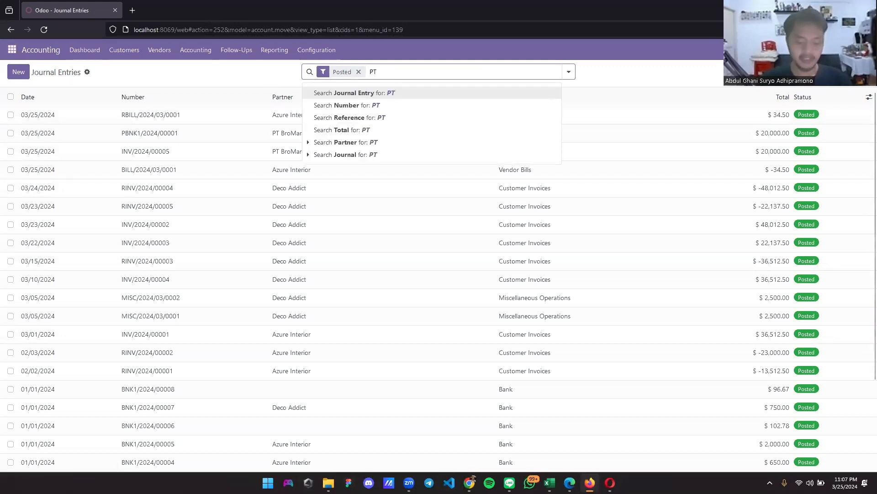
type(" BroMart")
key("Return")
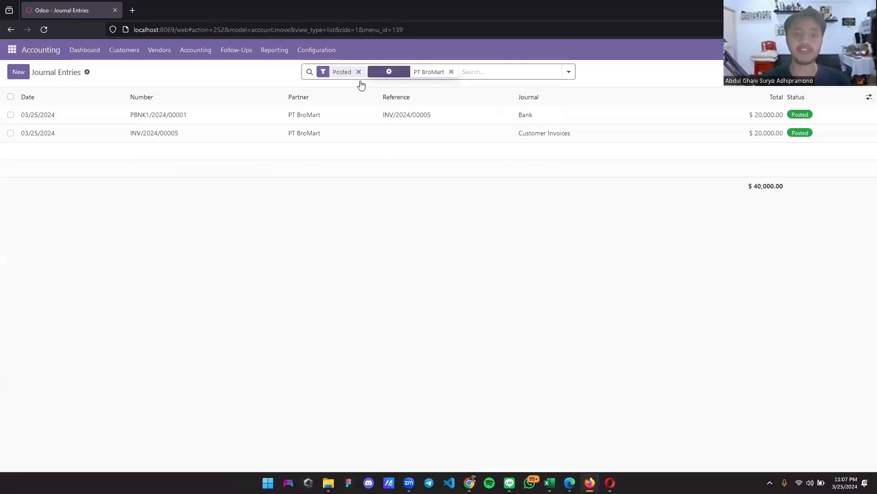